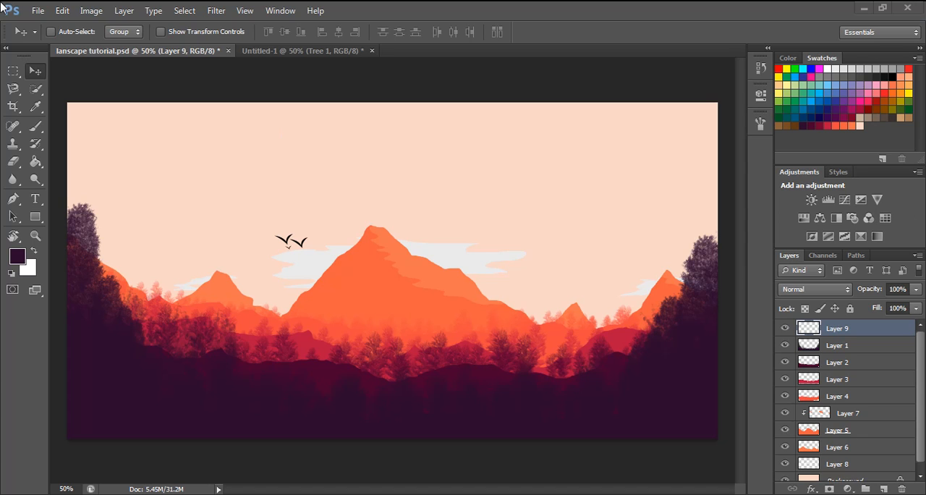
- Create a new 1920 × 1080 pixel RGB document at 300 pixels/centimeter with white background contents
{"action": "left_click", "coordinate": [36, 10]}
{"action": "left_click", "coordinate": [34, 9]}
{"action": "left_click", "coordinate": [36, 10]}
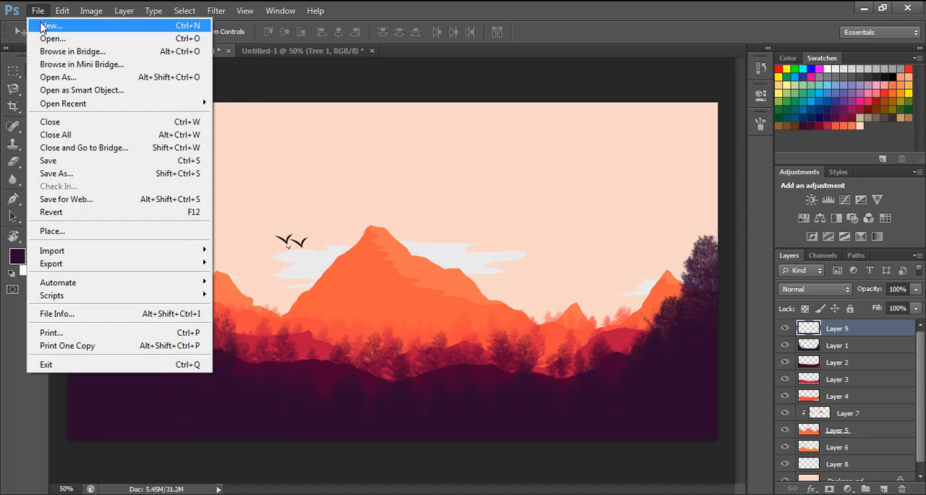
{"action": "left_click", "coordinate": [45, 26]}
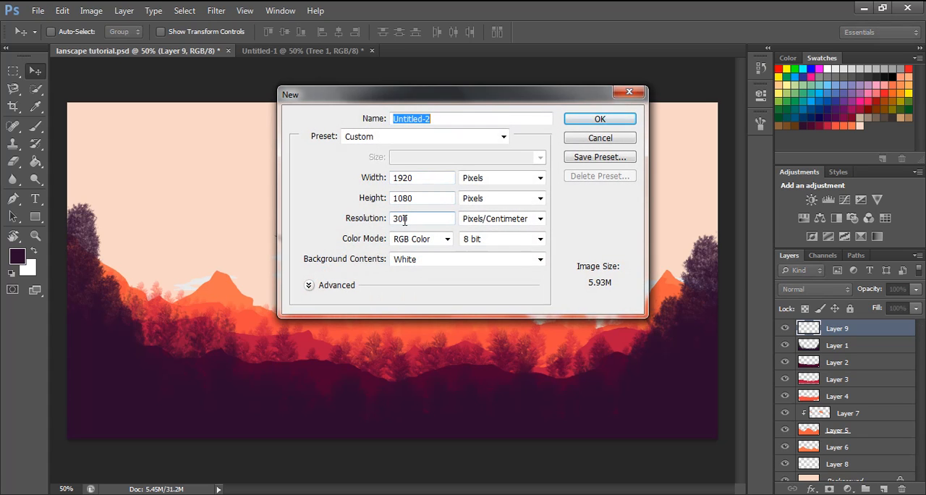
{"action": "left_click", "coordinate": [572, 122]}
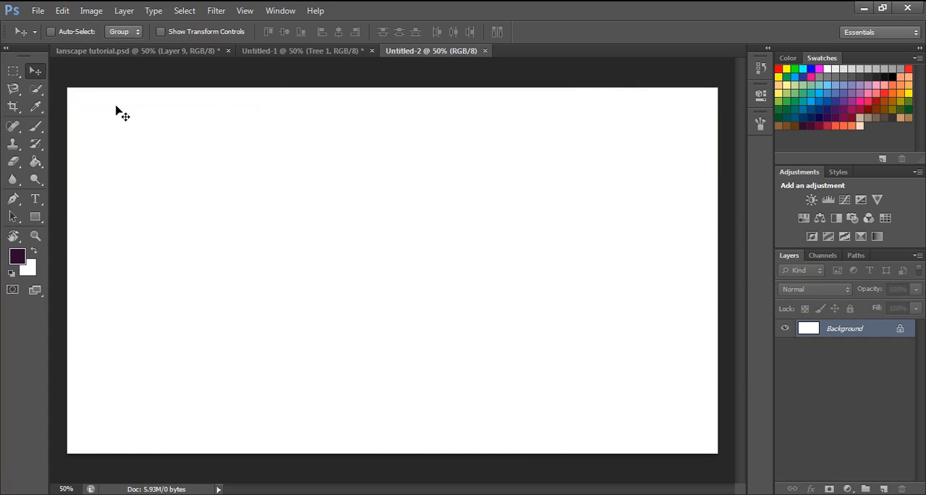
- Crop a thin strip off the upper edge of the blank canvas
{"action": "left_click", "coordinate": [13, 107]}
{"action": "left_click_drag", "start_coordinate": [389, 90], "coordinate": [393, 102]}
{"action": "left_click", "coordinate": [682, 32]}
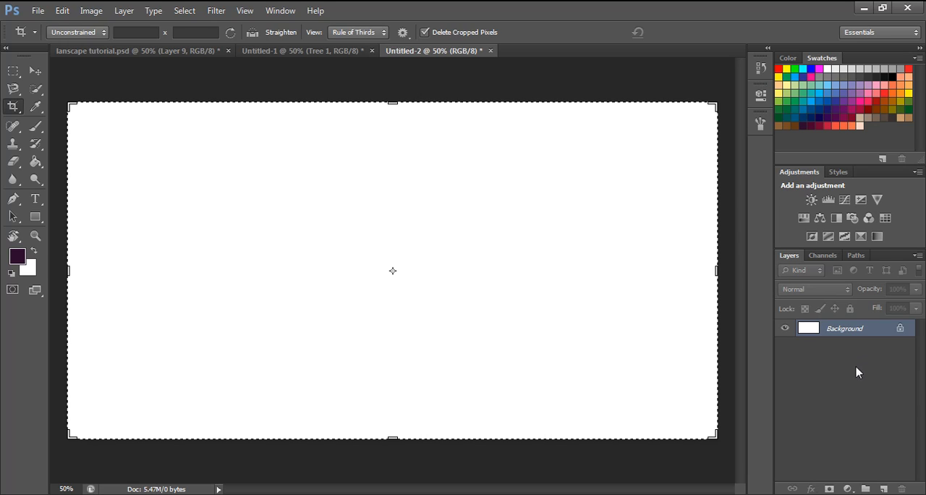
- Add a new layer and lasso a wavy valley-shaped hill across the bottom of the canvas, higher at both sides
{"action": "left_click", "coordinate": [883, 488]}
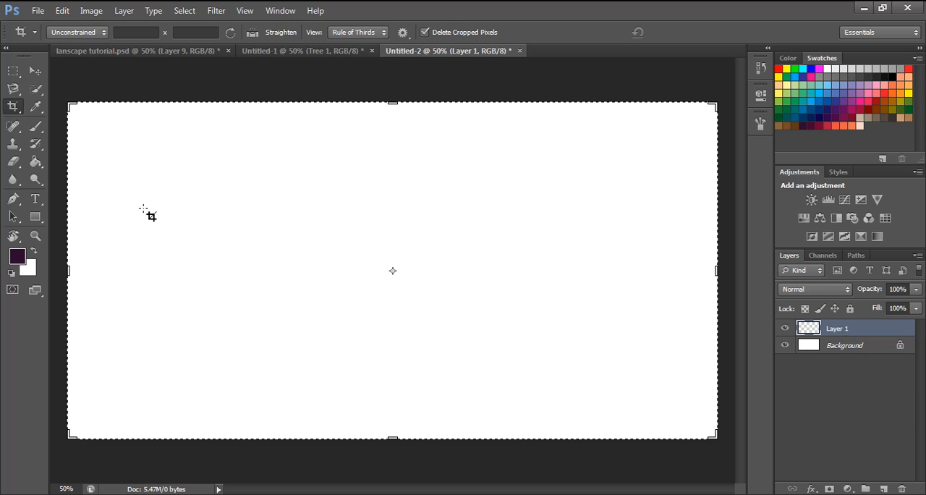
{"action": "left_click", "coordinate": [12, 88]}
{"action": "left_click", "coordinate": [70, 86]}
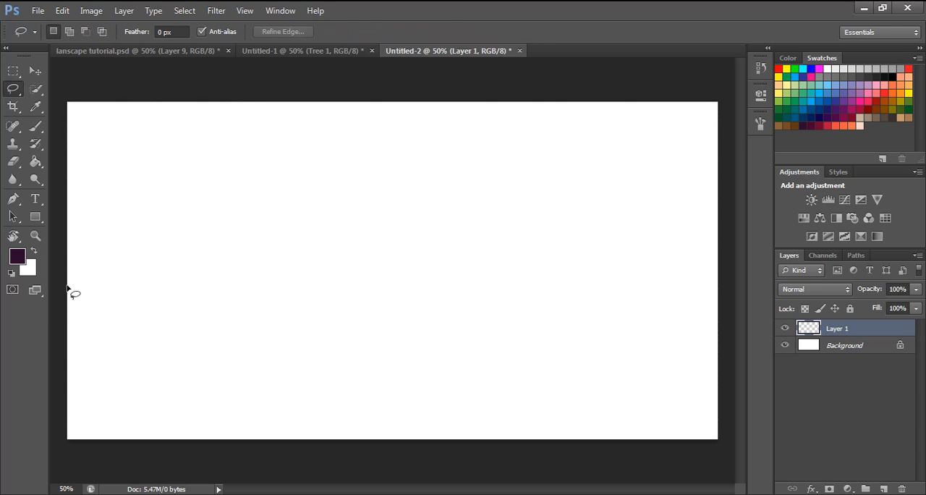
{"action": "left_click_drag", "start_coordinate": [86, 328], "coordinate": [113, 359]}
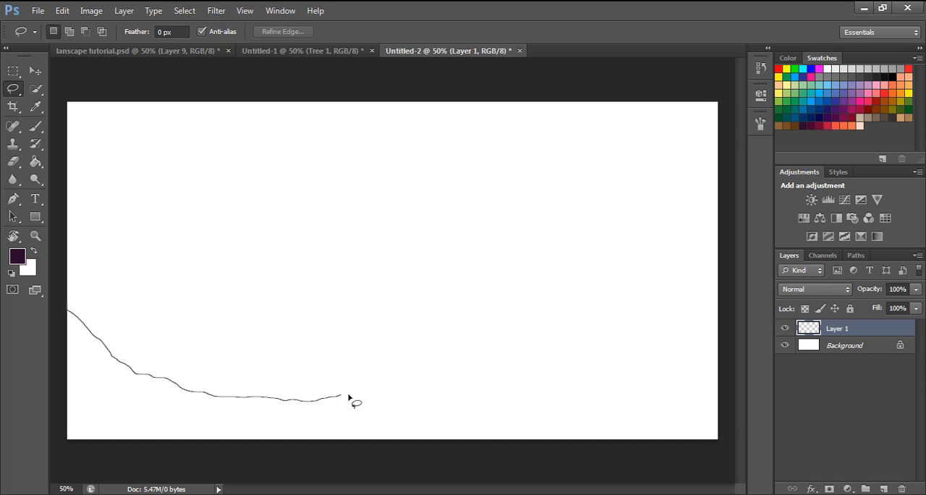
{"action": "left_click_drag", "start_coordinate": [341, 395], "coordinate": [411, 400]}
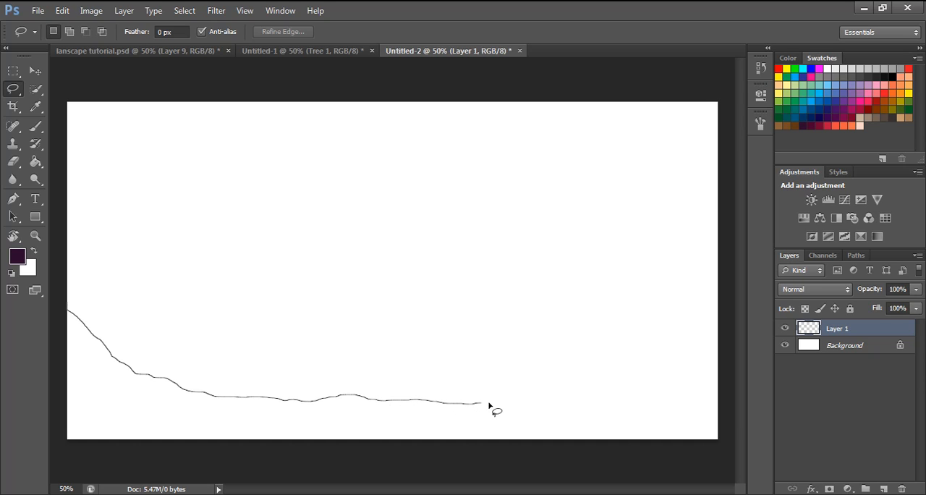
{"action": "mouse_move", "coordinate": [489, 404]}
{"action": "left_mouse_down"}
{"action": "mouse_move", "coordinate": [591, 403]}
{"action": "mouse_move", "coordinate": [667, 380]}
{"action": "mouse_move", "coordinate": [720, 326]}
{"action": "mouse_move", "coordinate": [735, 438]}
{"action": "mouse_move", "coordinate": [717, 458]}
{"action": "mouse_move", "coordinate": [637, 465]}
{"action": "mouse_move", "coordinate": [250, 466]}
{"action": "mouse_move", "coordinate": [58, 452]}
{"action": "mouse_move", "coordinate": [60, 302]}
{"action": "left_mouse_up"}
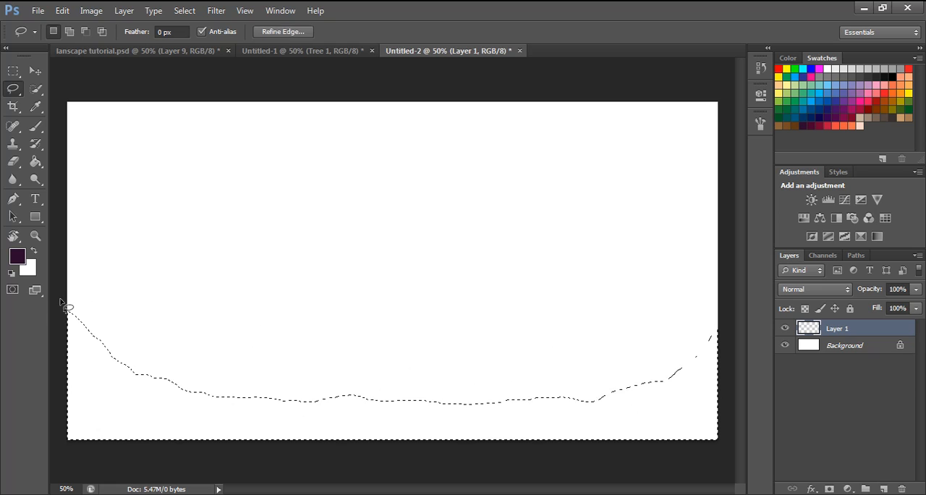
- Fill the lassoed hill with the darkest purple swatch using the Paint Bucket, and deselect it
{"action": "left_click", "coordinate": [35, 161]}
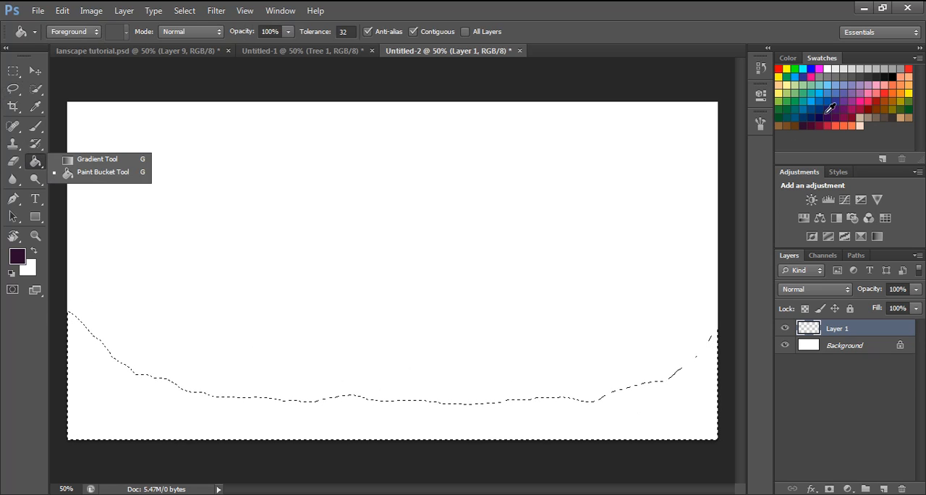
{"action": "left_click", "coordinate": [810, 124]}
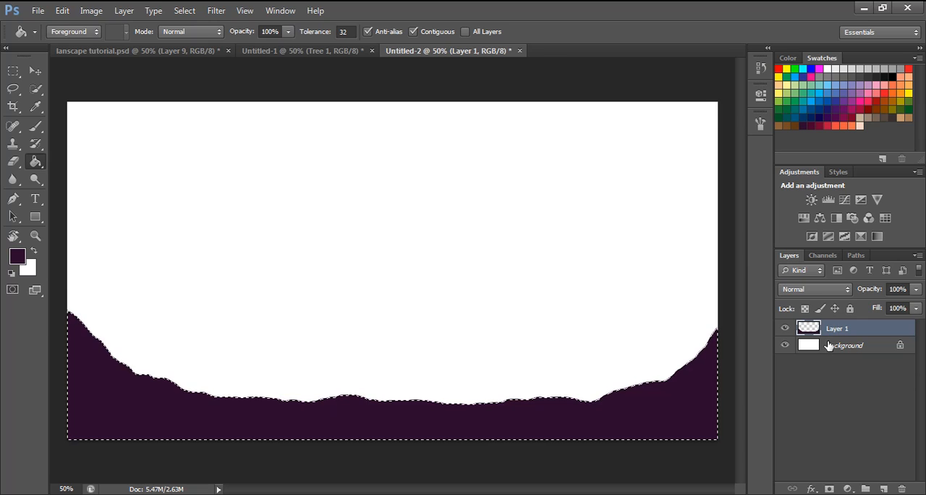
{"action": "left_click", "coordinate": [832, 397]}
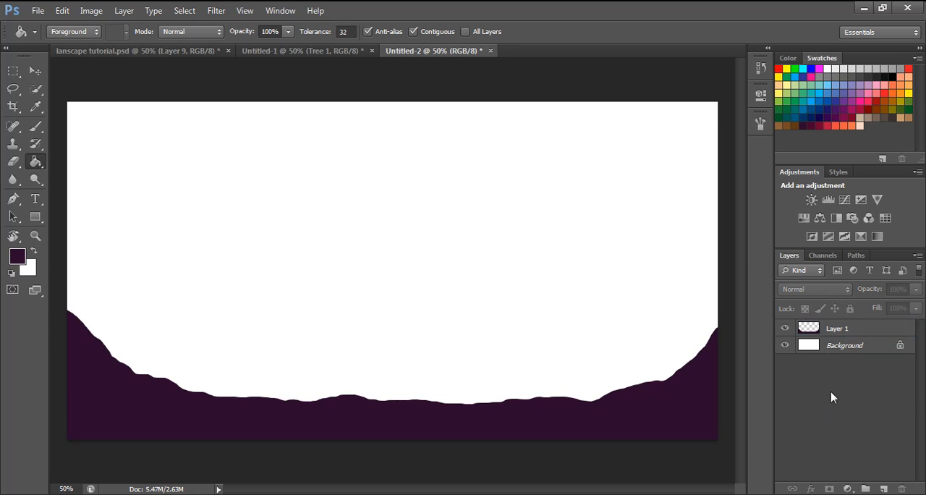
- Add a new layer and lasso a second bumpy ridge across the canvas, slightly above the dark purple hill
{"action": "left_click", "coordinate": [884, 488]}
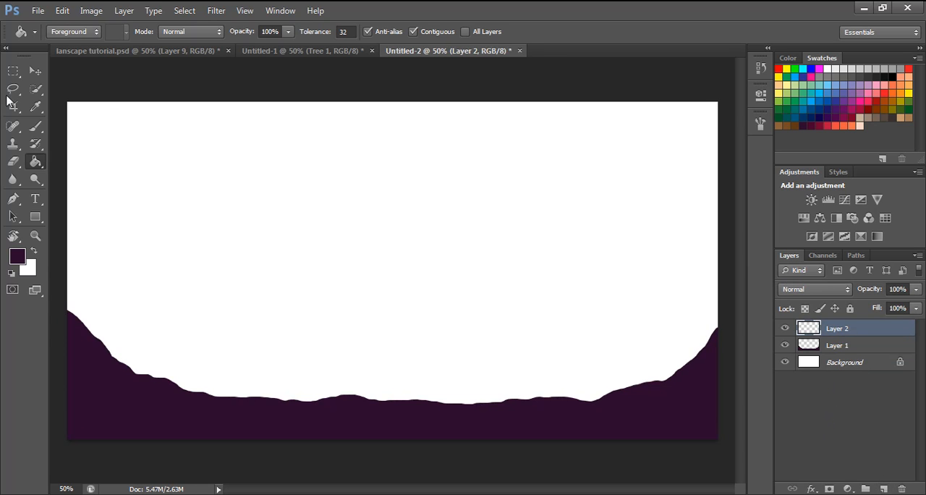
{"action": "left_click", "coordinate": [13, 89]}
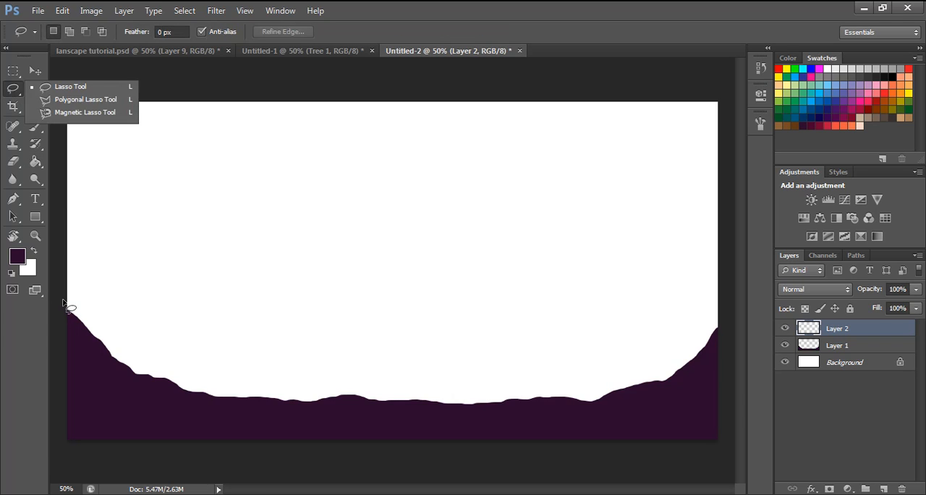
{"action": "left_click_drag", "start_coordinate": [62, 301], "coordinate": [85, 315]}
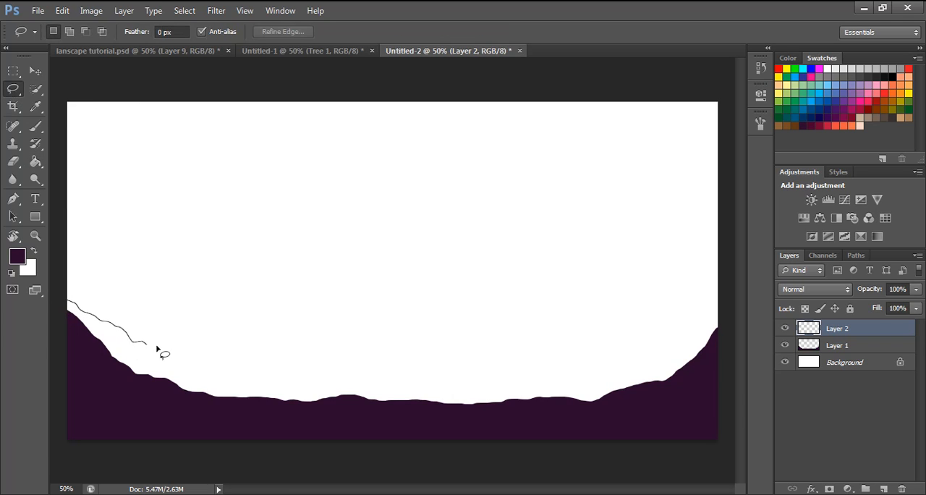
{"action": "mouse_move", "coordinate": [156, 348]}
{"action": "left_mouse_down"}
{"action": "mouse_move", "coordinate": [259, 373]}
{"action": "mouse_move", "coordinate": [319, 350]}
{"action": "mouse_move", "coordinate": [394, 375]}
{"action": "left_mouse_up"}
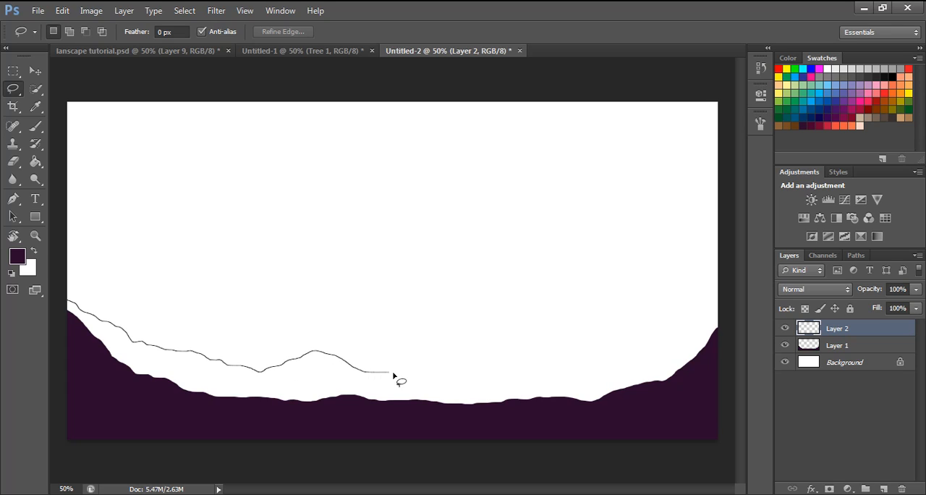
{"action": "mouse_move", "coordinate": [470, 361]}
{"action": "left_mouse_down"}
{"action": "mouse_move", "coordinate": [529, 367]}
{"action": "mouse_move", "coordinate": [617, 352]}
{"action": "mouse_move", "coordinate": [648, 359]}
{"action": "mouse_move", "coordinate": [719, 324]}
{"action": "mouse_move", "coordinate": [728, 328]}
{"action": "mouse_move", "coordinate": [735, 363]}
{"action": "mouse_move", "coordinate": [737, 428]}
{"action": "mouse_move", "coordinate": [732, 444]}
{"action": "mouse_move", "coordinate": [701, 460]}
{"action": "mouse_move", "coordinate": [65, 456]}
{"action": "mouse_move", "coordinate": [49, 421]}
{"action": "mouse_move", "coordinate": [52, 298]}
{"action": "left_mouse_up"}
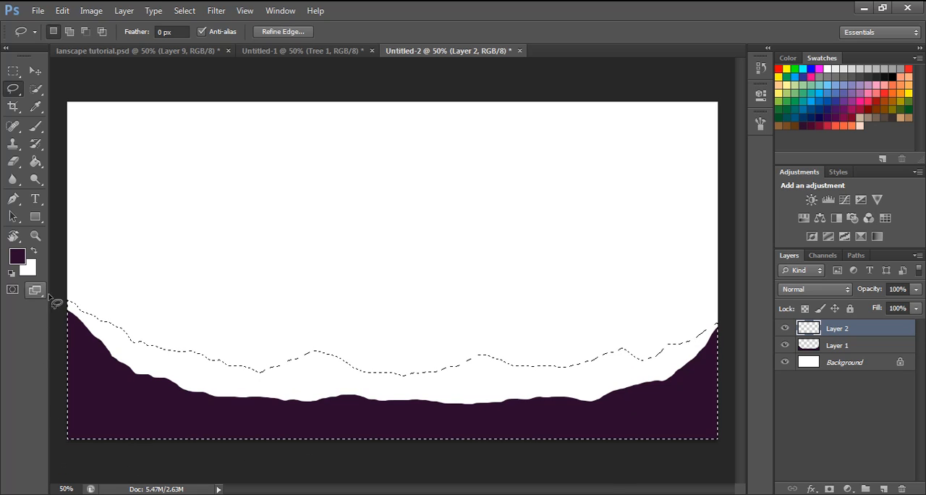
- Fill the second ridge with dark maroon, place Layer 2 beneath Layer 1, and clear the selection
{"action": "left_click", "coordinate": [35, 162]}
{"action": "left_click", "coordinate": [818, 124]}
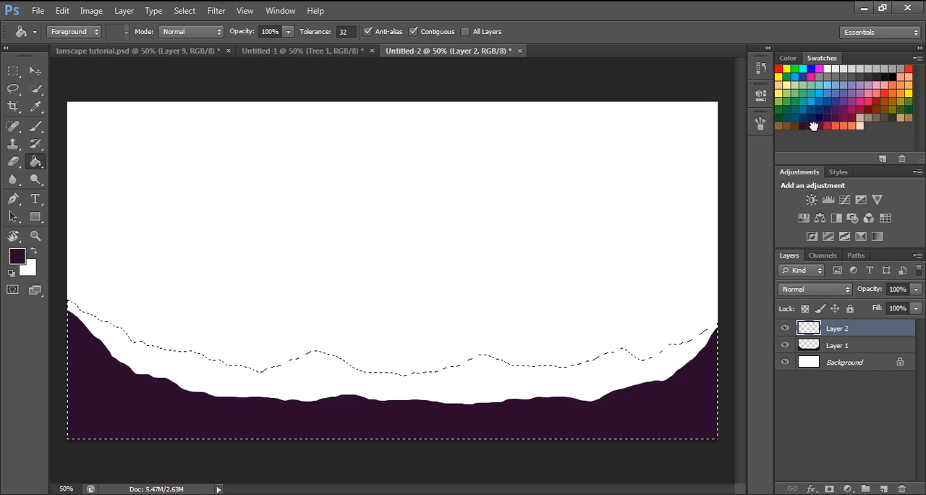
{"action": "left_click", "coordinate": [673, 366]}
{"action": "left_click_drag", "start_coordinate": [859, 337], "coordinate": [855, 355]}
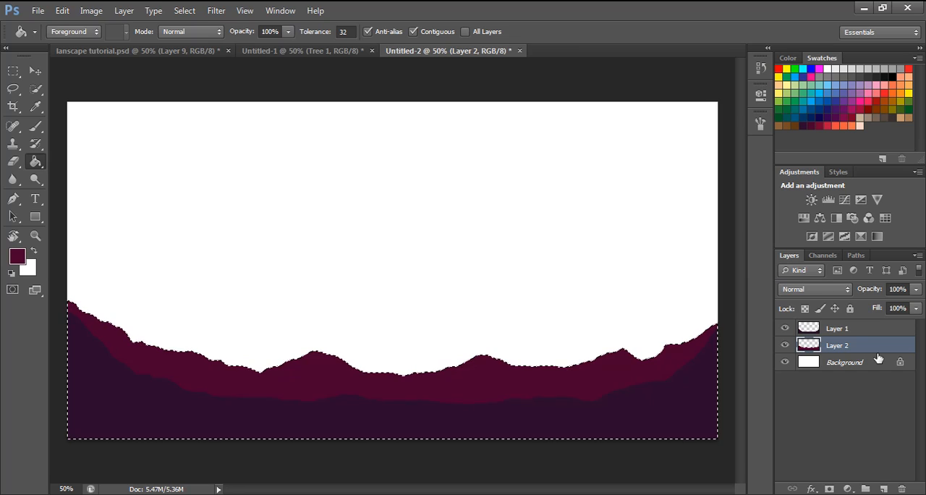
{"action": "key", "text": "ctrl+d"}
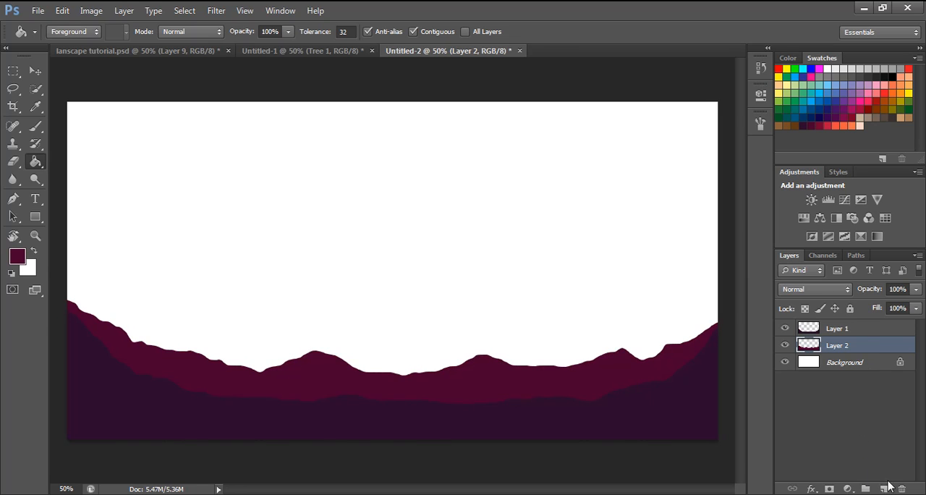
- Add a new layer and lasso a third uneven ridge across the canvas, above the maroon ridge
{"action": "left_click", "coordinate": [840, 328]}
{"action": "left_click", "coordinate": [883, 489]}
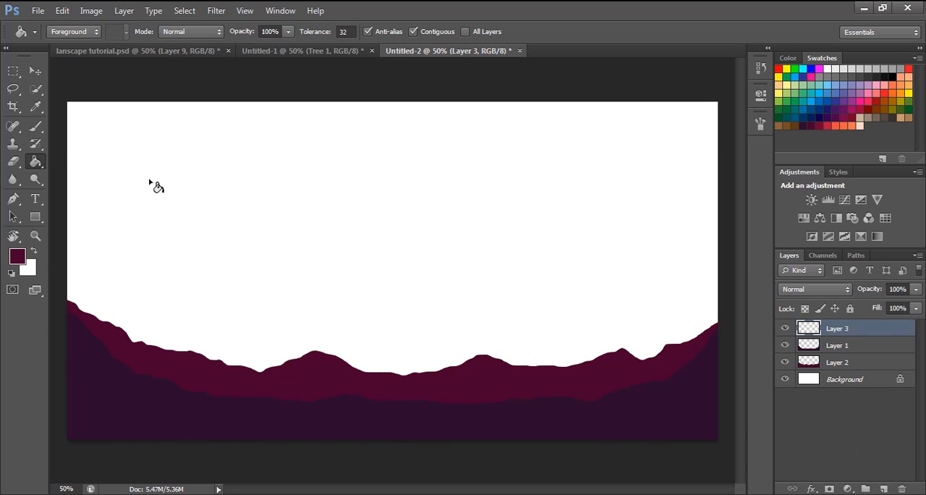
{"action": "left_click", "coordinate": [12, 88]}
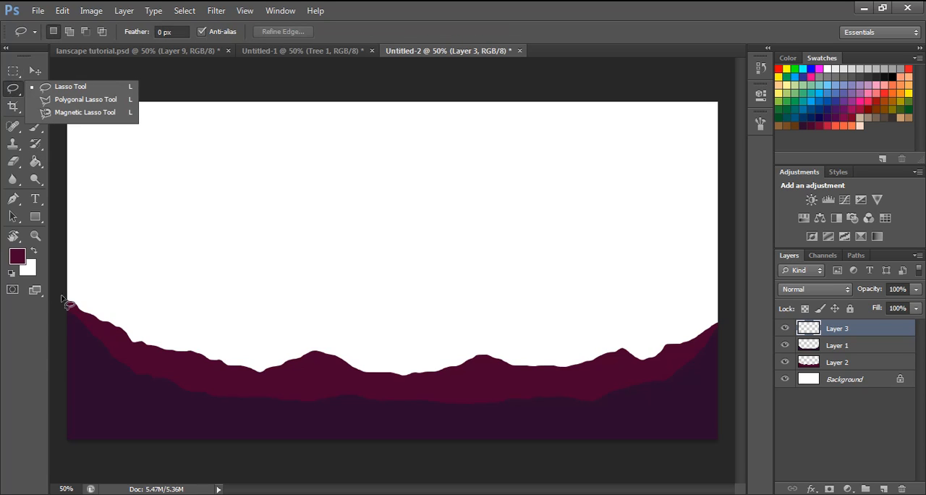
{"action": "left_click_drag", "start_coordinate": [59, 299], "coordinate": [92, 305]}
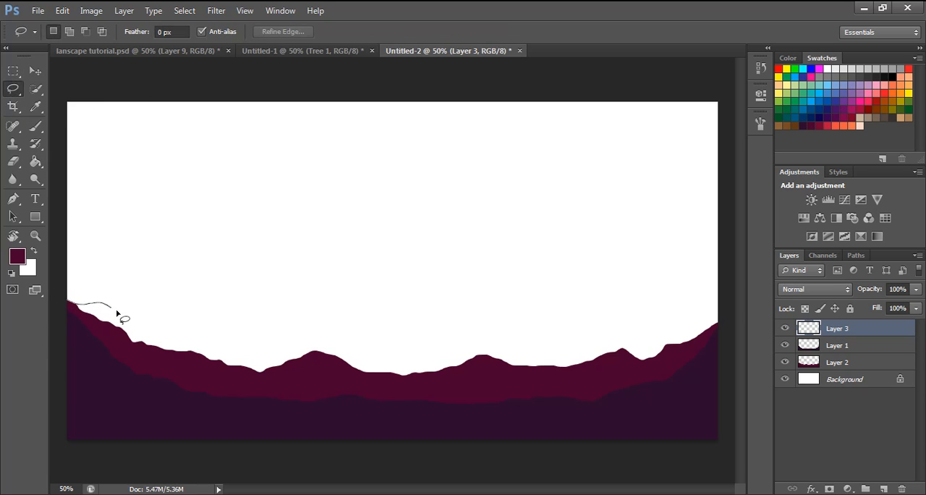
{"action": "left_click_drag", "start_coordinate": [165, 311], "coordinate": [222, 323]}
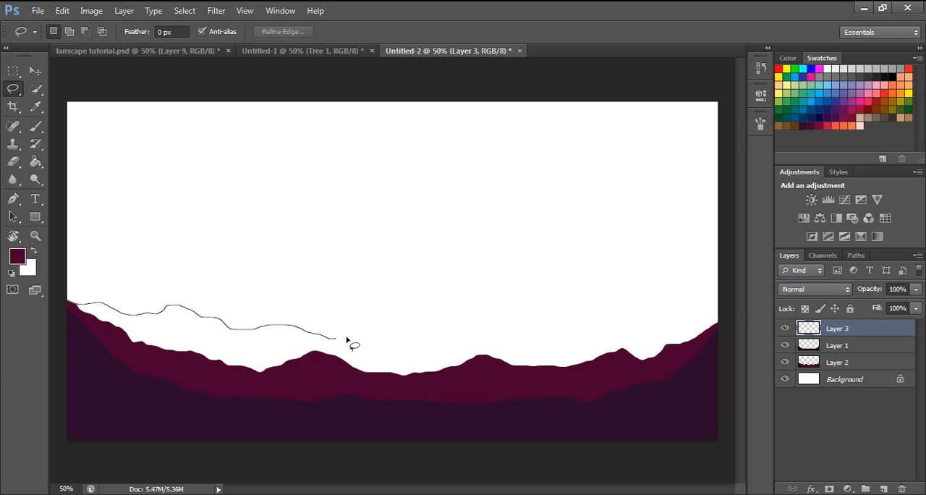
{"action": "mouse_move", "coordinate": [379, 344]}
{"action": "left_mouse_down"}
{"action": "mouse_move", "coordinate": [439, 328]}
{"action": "mouse_move", "coordinate": [602, 329]}
{"action": "left_mouse_up"}
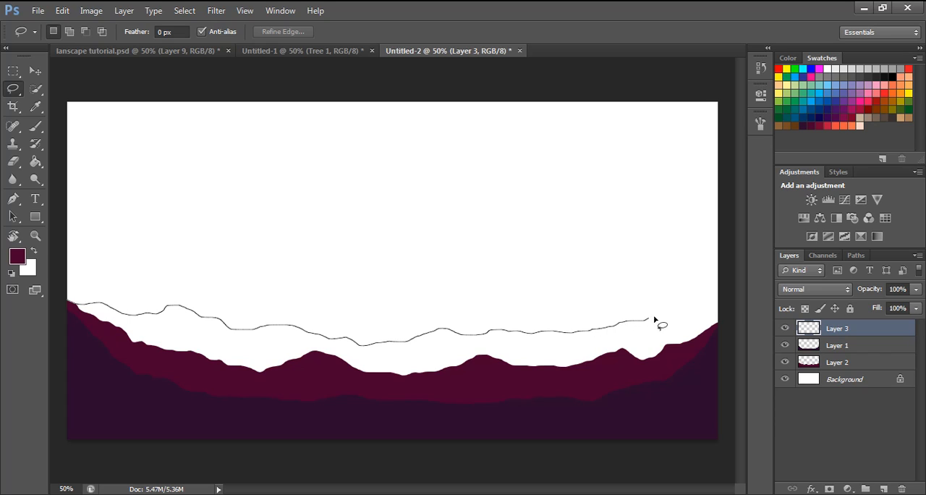
{"action": "mouse_move", "coordinate": [654, 318]}
{"action": "left_mouse_down"}
{"action": "mouse_move", "coordinate": [715, 307]}
{"action": "mouse_move", "coordinate": [733, 434]}
{"action": "mouse_move", "coordinate": [717, 452]}
{"action": "mouse_move", "coordinate": [598, 463]}
{"action": "mouse_move", "coordinate": [244, 467]}
{"action": "mouse_move", "coordinate": [60, 452]}
{"action": "mouse_move", "coordinate": [61, 301]}
{"action": "left_mouse_up"}
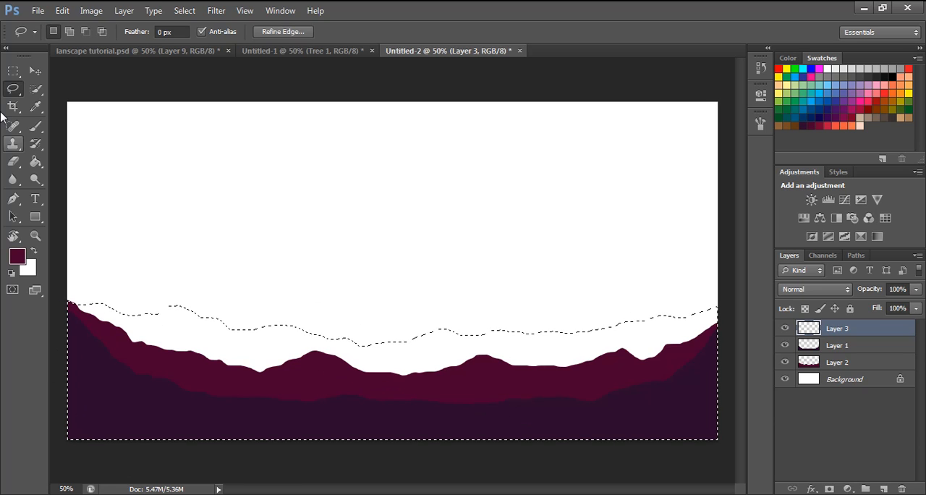
- Fill the third ridge selection with the deep wine-red swatch using the Paint Bucket
{"action": "left_click", "coordinate": [35, 162]}
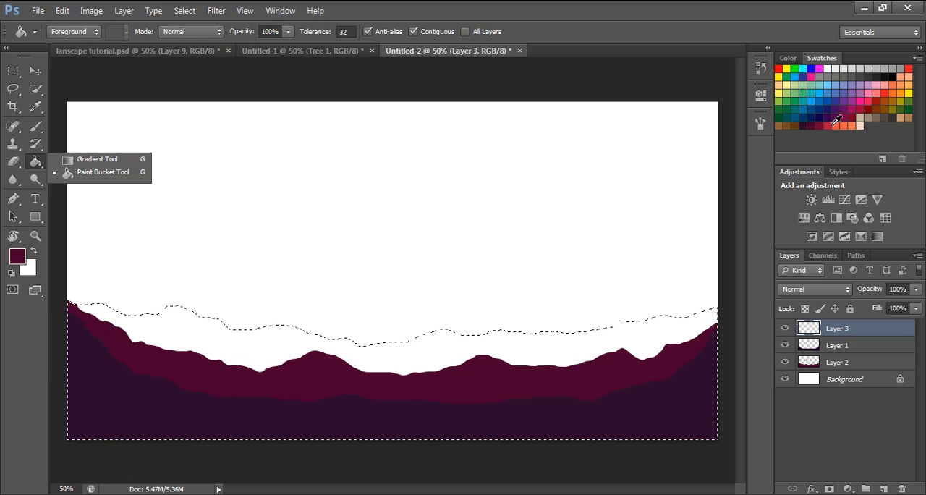
{"action": "left_click", "coordinate": [834, 125]}
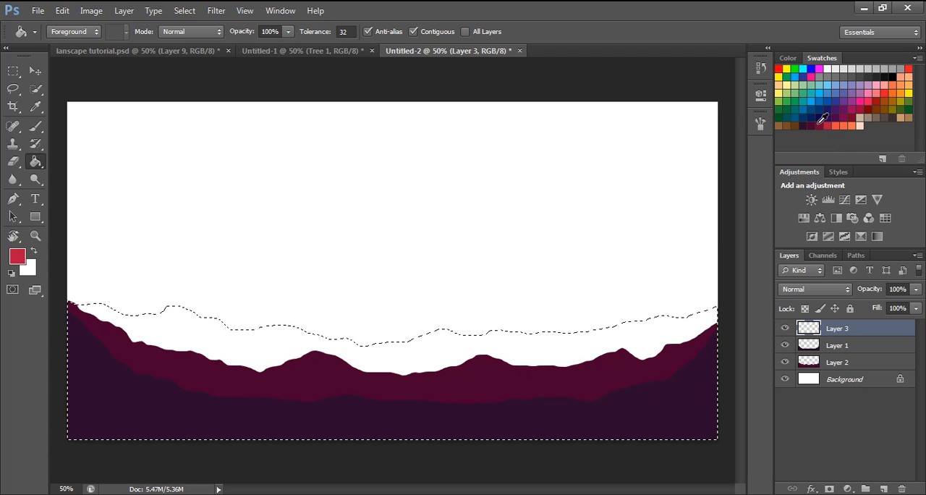
{"action": "left_click", "coordinate": [818, 114]}
{"action": "left_click", "coordinate": [556, 341]}
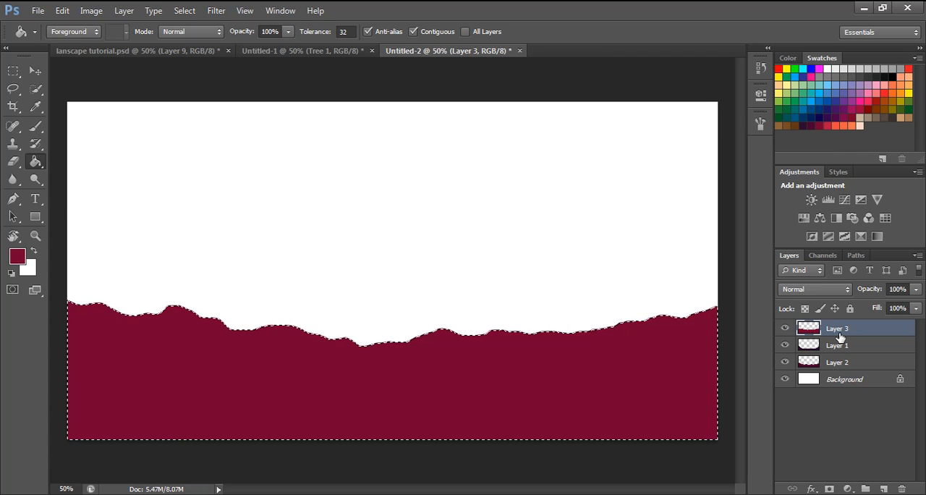
- Move Layer 3 beneath Layer 2, directly above the Background, and clear the selection
{"action": "left_click_drag", "start_coordinate": [841, 337], "coordinate": [842, 377]}
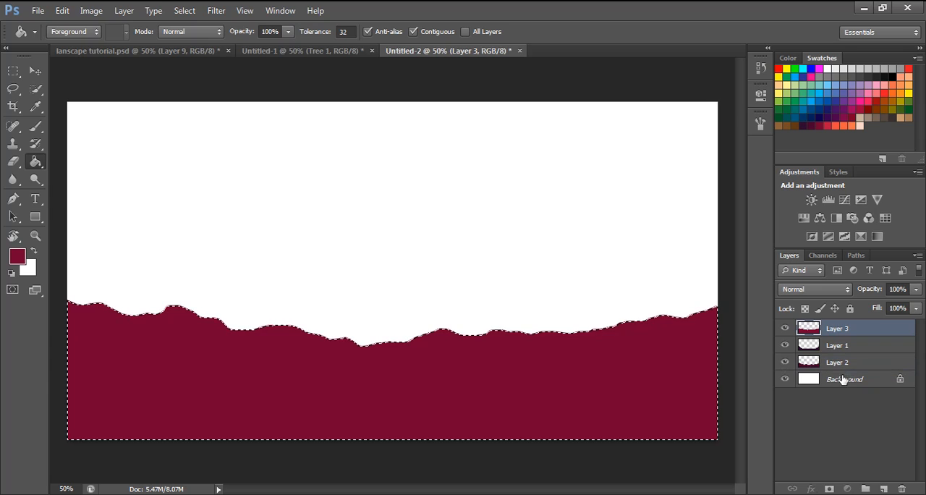
{"action": "left_click_drag", "start_coordinate": [835, 331], "coordinate": [846, 371]}
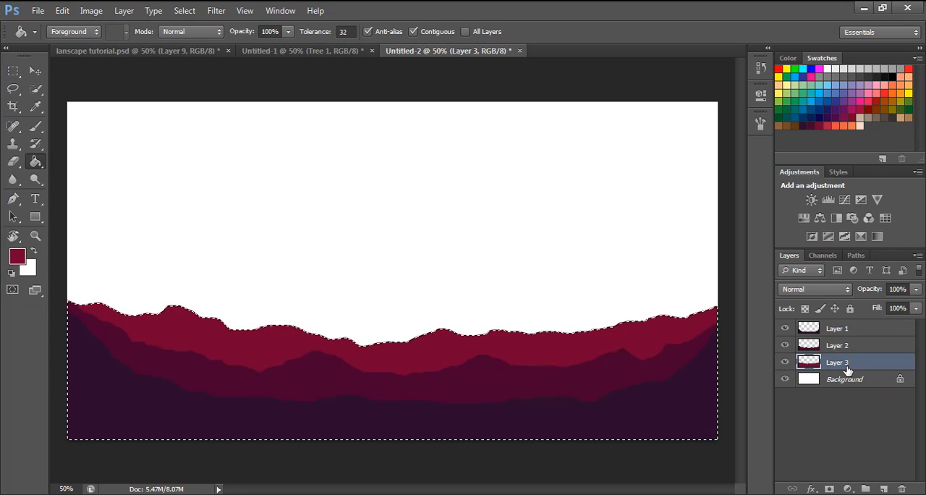
{"action": "key", "text": "ctrl+d"}
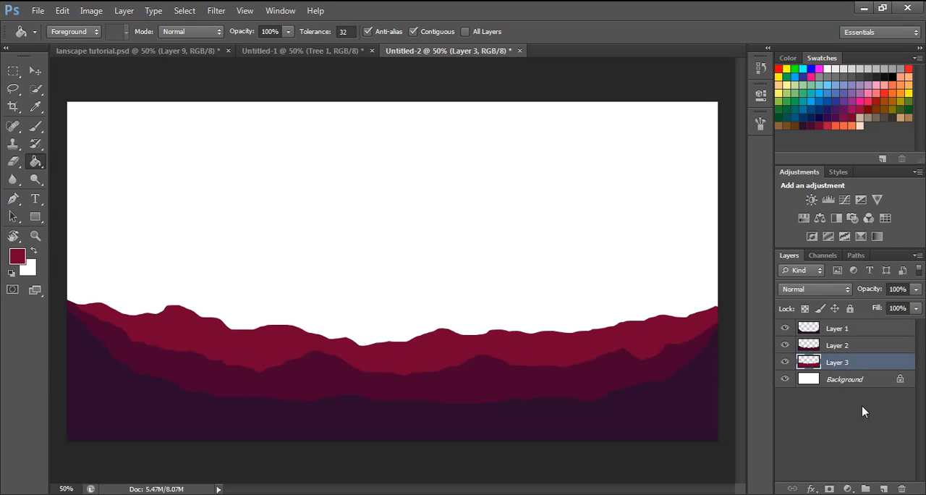
- Try to fill a lassoed fourth ridge with the crimson swatch while no layer is selected, and clear the selection
{"action": "left_click", "coordinate": [866, 435]}
{"action": "left_click_drag", "start_coordinate": [13, 89], "coordinate": [27, 107]}
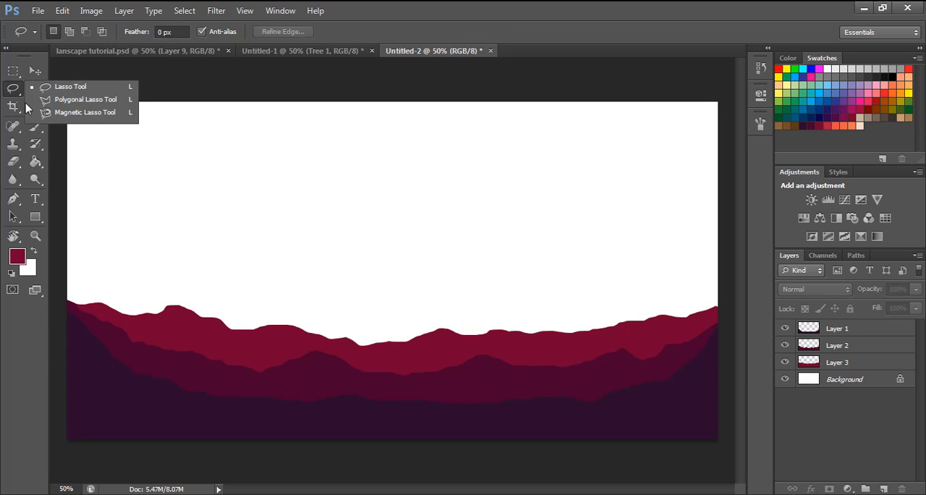
{"action": "mouse_move", "coordinate": [67, 291]}
{"action": "left_mouse_down"}
{"action": "mouse_move", "coordinate": [170, 325]}
{"action": "mouse_move", "coordinate": [283, 311]}
{"action": "mouse_move", "coordinate": [369, 313]}
{"action": "mouse_move", "coordinate": [450, 345]}
{"action": "mouse_move", "coordinate": [585, 307]}
{"action": "mouse_move", "coordinate": [656, 326]}
{"action": "mouse_move", "coordinate": [720, 291]}
{"action": "mouse_move", "coordinate": [729, 340]}
{"action": "mouse_move", "coordinate": [720, 396]}
{"action": "mouse_move", "coordinate": [643, 431]}
{"action": "mouse_move", "coordinate": [398, 458]}
{"action": "mouse_move", "coordinate": [163, 434]}
{"action": "mouse_move", "coordinate": [78, 404]}
{"action": "mouse_move", "coordinate": [63, 296]}
{"action": "left_mouse_up"}
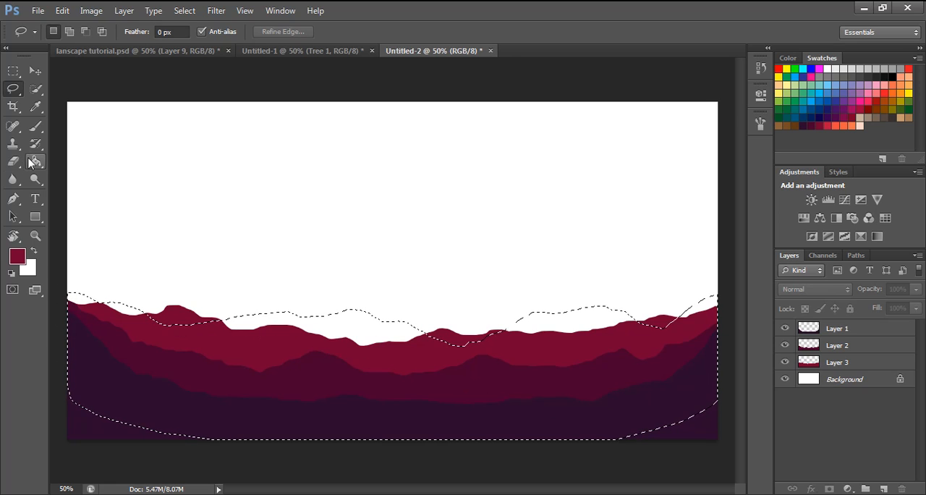
{"action": "left_click", "coordinate": [35, 161]}
{"action": "left_click", "coordinate": [832, 123]}
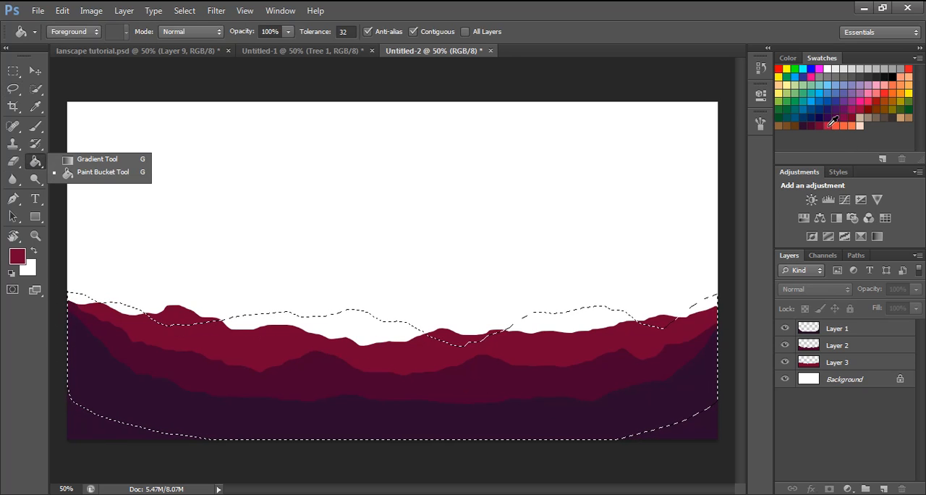
{"action": "left_click", "coordinate": [610, 372]}
{"action": "left_click", "coordinate": [445, 199]}
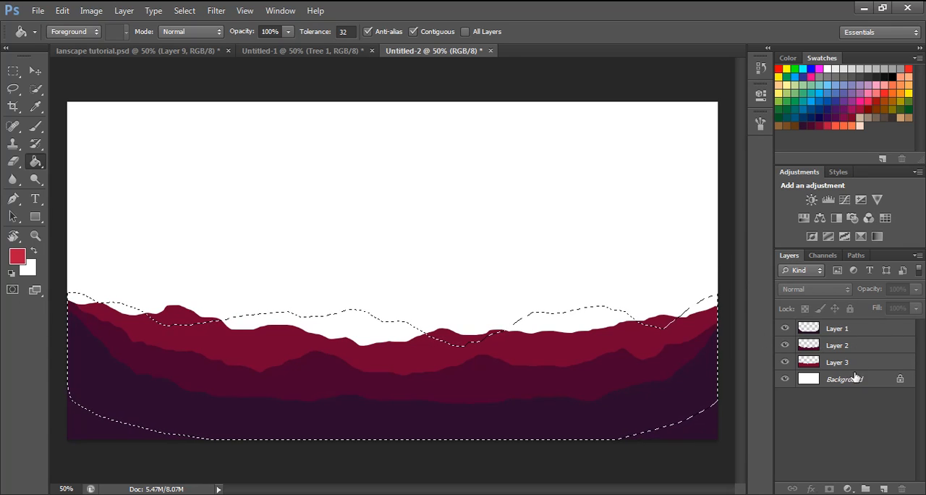
{"action": "key", "text": "ctrl+d"}
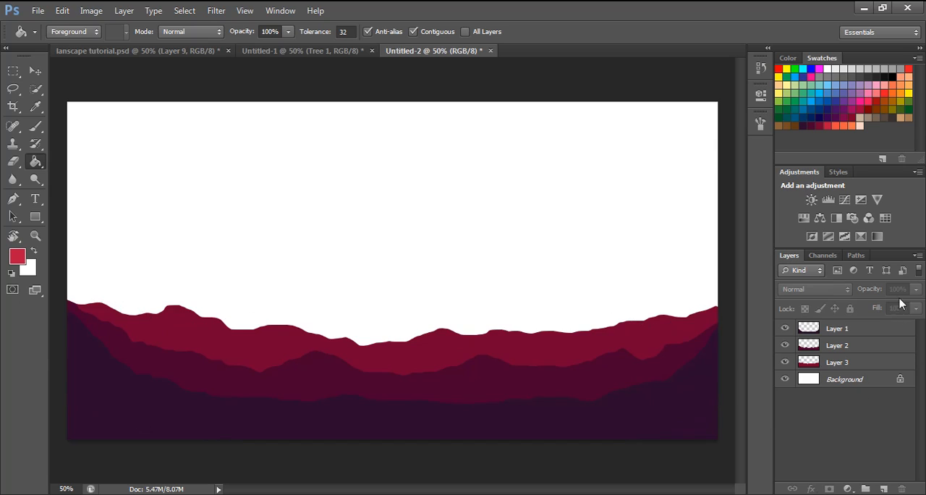
- Add a new layer and lasso a fourth uneven ridge across the canvas, with two humps rising above the wine-red ridge
{"action": "left_click", "coordinate": [883, 489]}
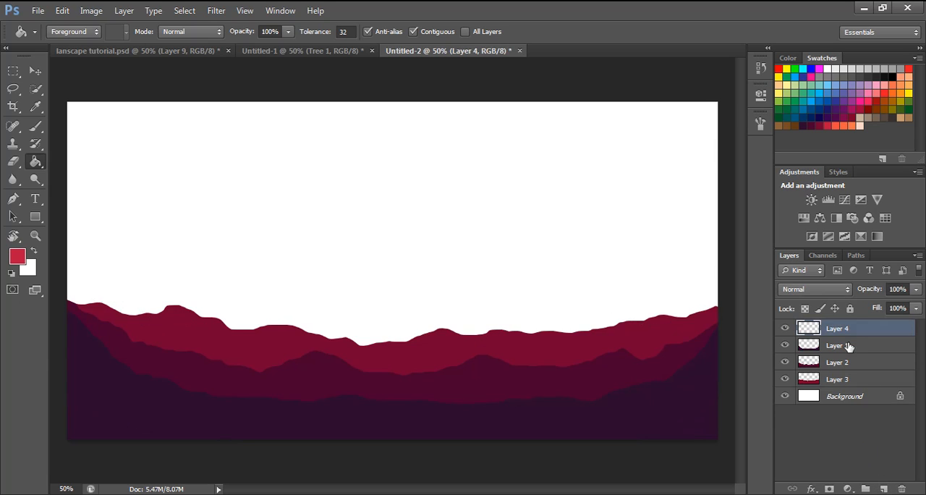
{"action": "left_click", "coordinate": [12, 88]}
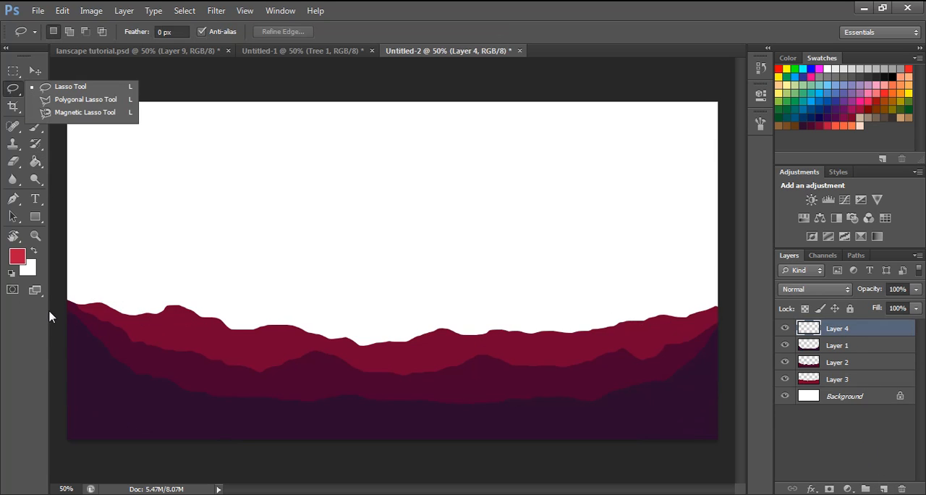
{"action": "left_click", "coordinate": [70, 296]}
{"action": "mouse_move", "coordinate": [69, 297]}
{"action": "left_mouse_down"}
{"action": "mouse_move", "coordinate": [146, 325]}
{"action": "mouse_move", "coordinate": [254, 299]}
{"action": "mouse_move", "coordinate": [324, 326]}
{"action": "mouse_move", "coordinate": [334, 341]}
{"action": "mouse_move", "coordinate": [377, 349]}
{"action": "mouse_move", "coordinate": [559, 298]}
{"action": "mouse_move", "coordinate": [674, 323]}
{"action": "mouse_move", "coordinate": [721, 293]}
{"action": "mouse_move", "coordinate": [730, 326]}
{"action": "mouse_move", "coordinate": [708, 411]}
{"action": "mouse_move", "coordinate": [599, 434]}
{"action": "mouse_move", "coordinate": [419, 447]}
{"action": "mouse_move", "coordinate": [126, 446]}
{"action": "mouse_move", "coordinate": [85, 434]}
{"action": "mouse_move", "coordinate": [56, 386]}
{"action": "mouse_move", "coordinate": [65, 296]}
{"action": "left_mouse_up"}
- Fill the fourth ridge with crimson, place Layer 4 beneath Layer 3, and clear the selection
{"action": "left_click", "coordinate": [36, 162]}
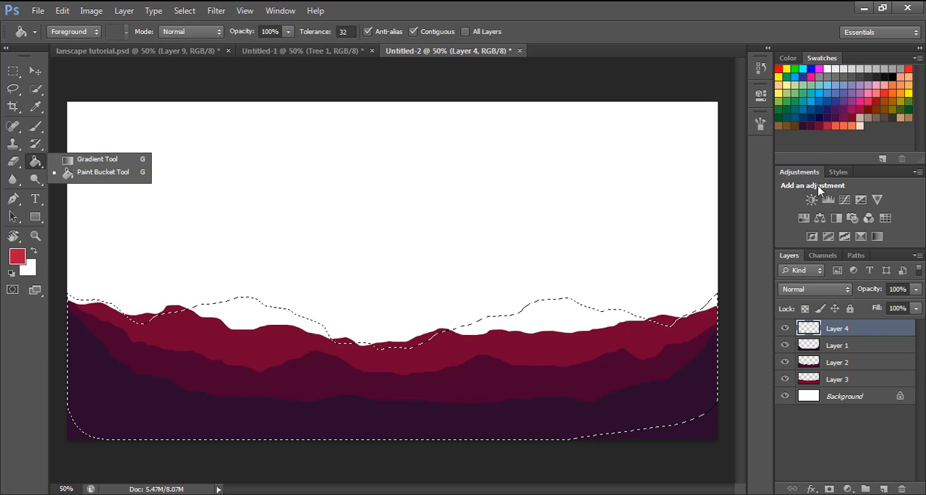
{"action": "left_click", "coordinate": [512, 350]}
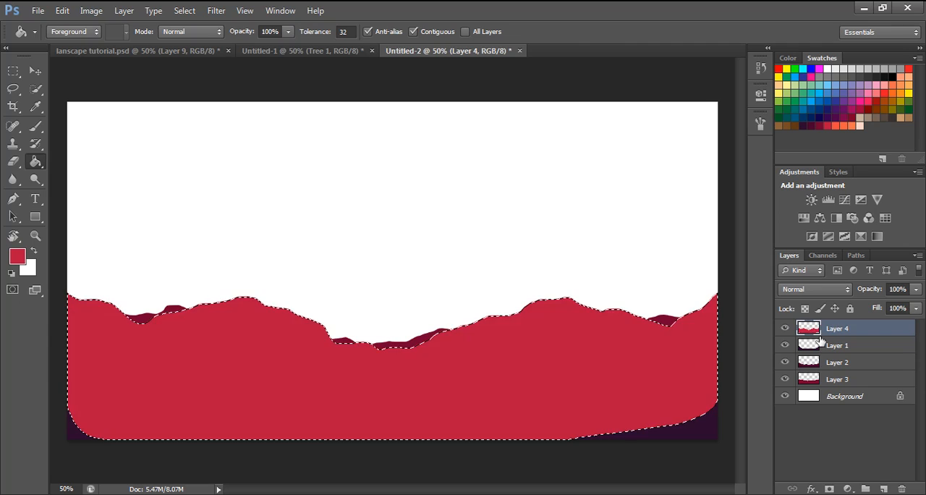
{"action": "left_click_drag", "start_coordinate": [821, 330], "coordinate": [848, 379]}
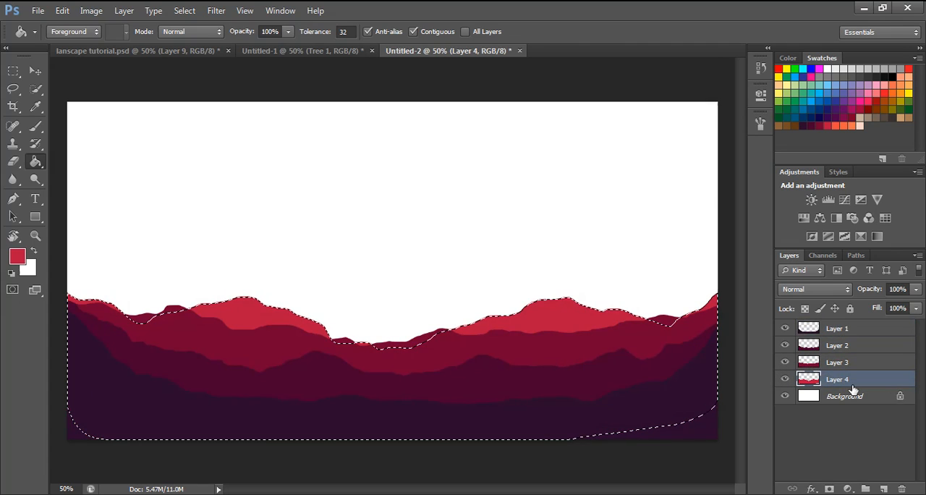
{"action": "key", "text": "ctrl+d"}
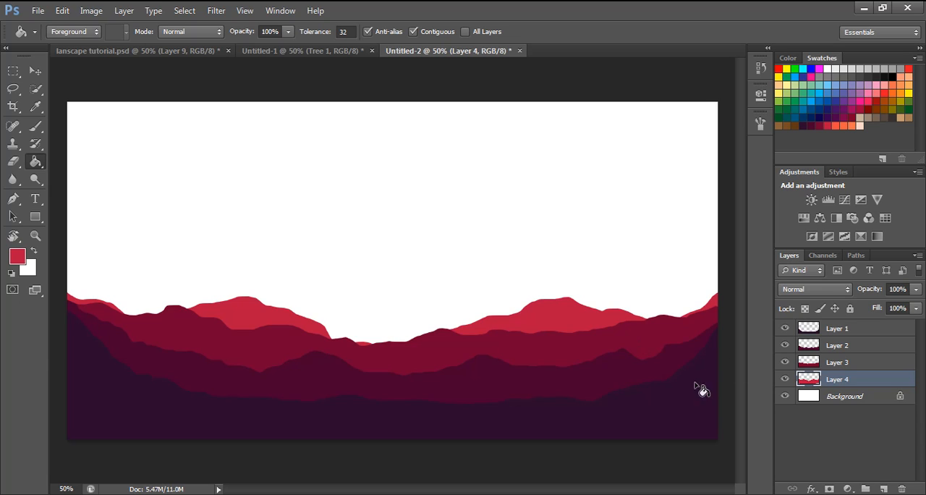
- Add a new layer on top and lasso a mountain range with a tall central peak and slopes rising toward both canvas edges
{"action": "left_click", "coordinate": [827, 425]}
{"action": "left_click", "coordinate": [884, 488]}
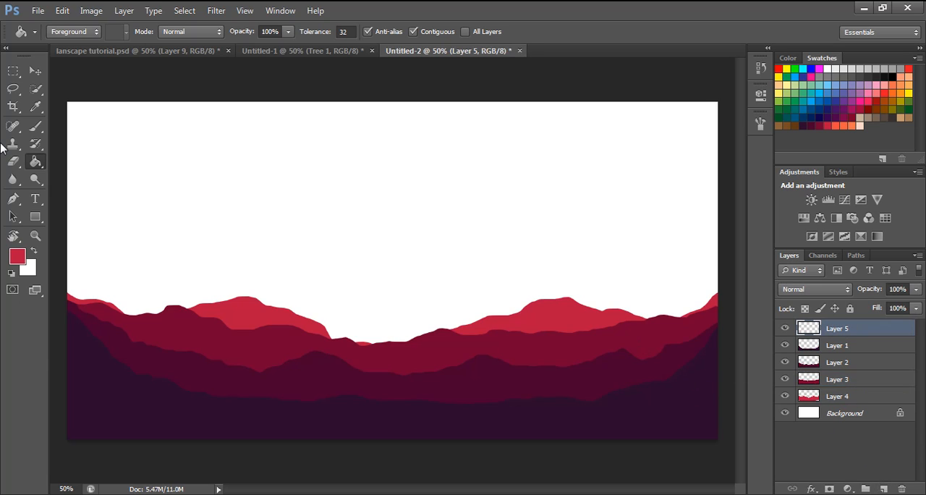
{"action": "left_click", "coordinate": [12, 89]}
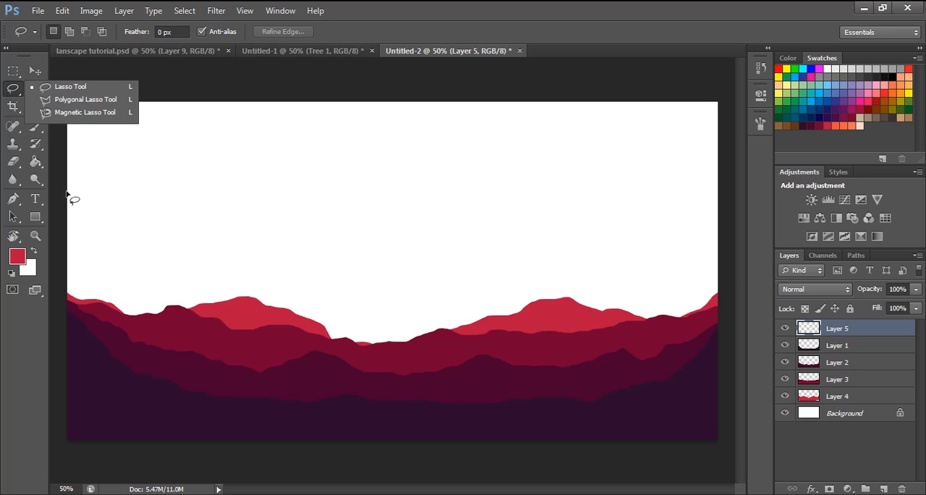
{"action": "left_click", "coordinate": [57, 178]}
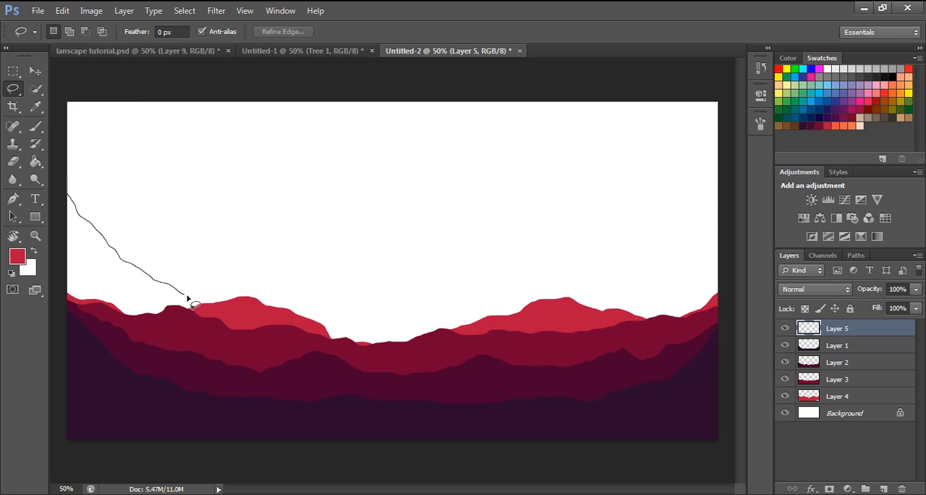
{"action": "mouse_move", "coordinate": [187, 298]}
{"action": "left_mouse_down"}
{"action": "mouse_move", "coordinate": [236, 316]}
{"action": "mouse_move", "coordinate": [276, 297]}
{"action": "left_mouse_up"}
{"action": "left_click_drag", "start_coordinate": [339, 268], "coordinate": [357, 244]}
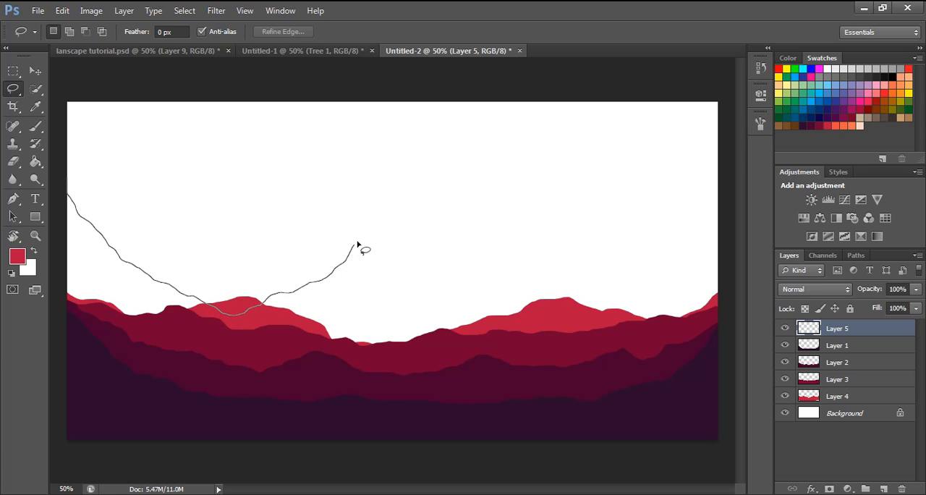
{"action": "left_click_drag", "start_coordinate": [395, 200], "coordinate": [408, 208]}
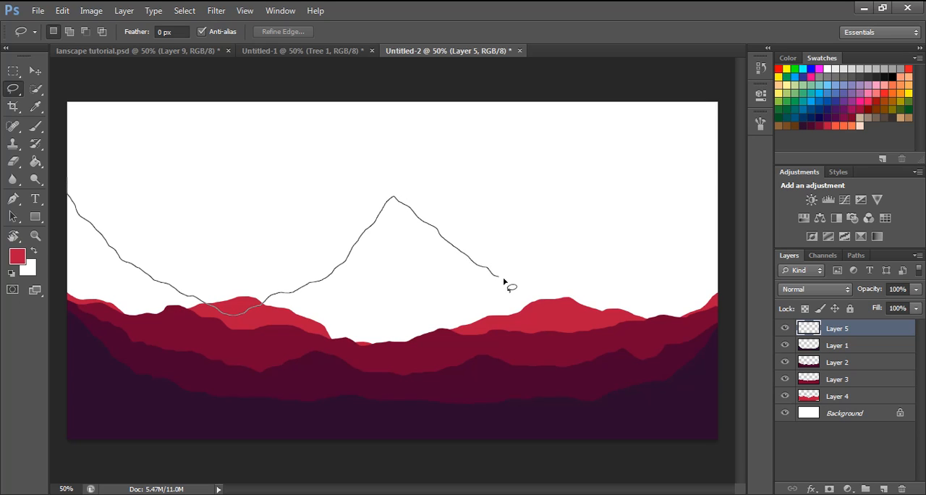
{"action": "mouse_move", "coordinate": [518, 295]}
{"action": "left_mouse_down"}
{"action": "mouse_move", "coordinate": [542, 314]}
{"action": "mouse_move", "coordinate": [602, 308]}
{"action": "mouse_move", "coordinate": [651, 282]}
{"action": "left_mouse_up"}
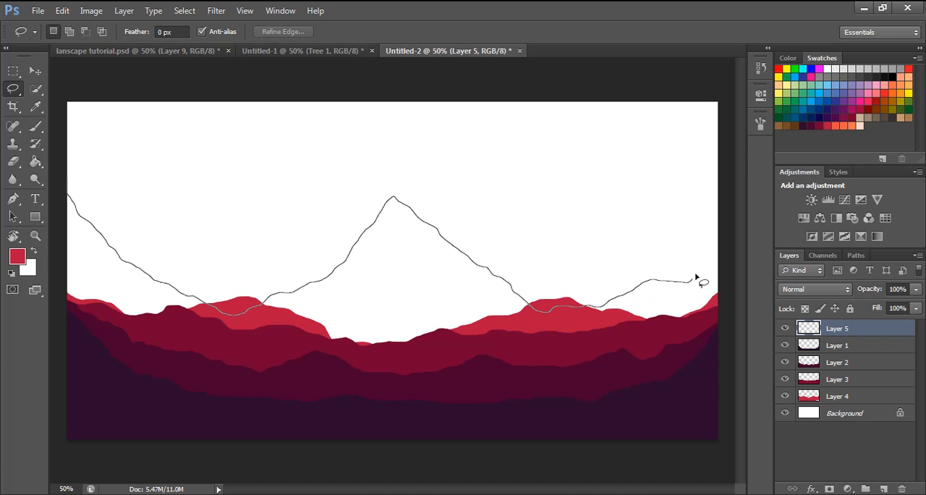
{"action": "mouse_move", "coordinate": [722, 246]}
{"action": "left_mouse_down"}
{"action": "mouse_move", "coordinate": [736, 334]}
{"action": "mouse_move", "coordinate": [715, 384]}
{"action": "mouse_move", "coordinate": [250, 408]}
{"action": "mouse_move", "coordinate": [63, 378]}
{"action": "mouse_move", "coordinate": [47, 267]}
{"action": "mouse_move", "coordinate": [58, 196]}
{"action": "left_mouse_up"}
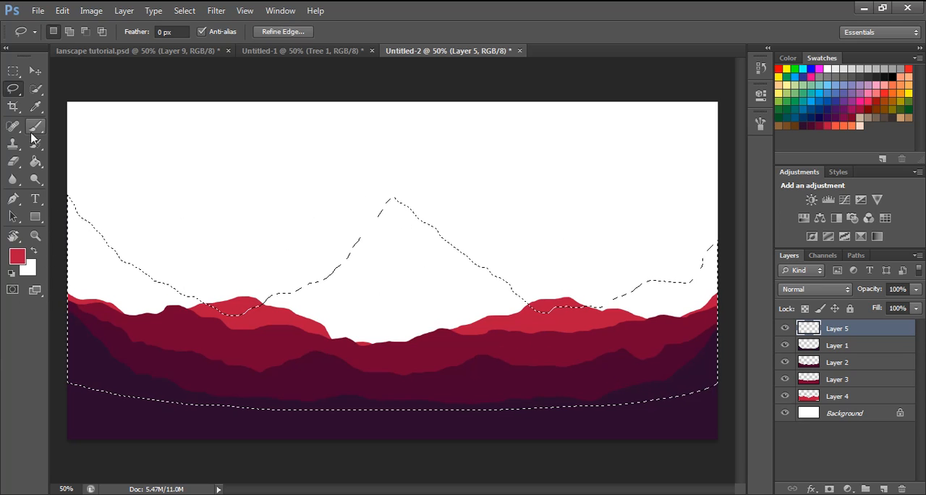
- Fill the central mountain selection with the orange-red swatch, place Layer 5 beneath Layer 4, and clear the selection
{"action": "left_click", "coordinate": [36, 163]}
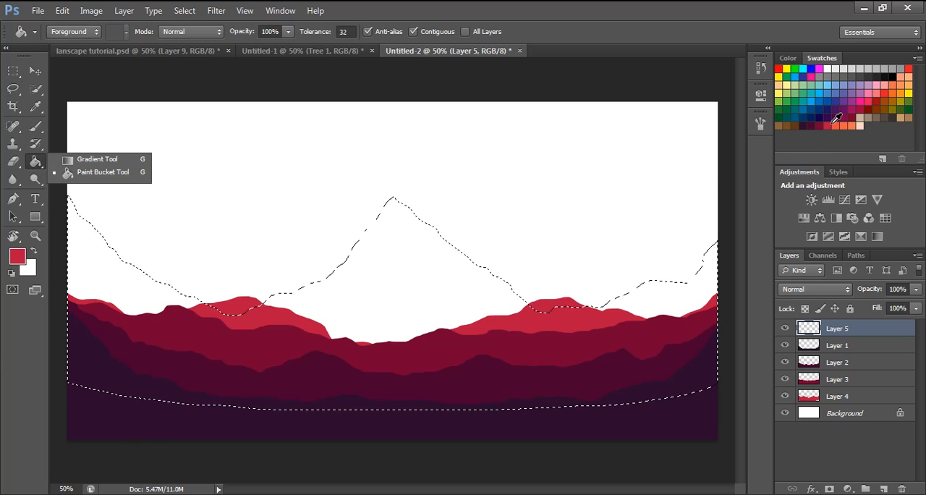
{"action": "left_click", "coordinate": [834, 126]}
{"action": "left_click", "coordinate": [464, 307]}
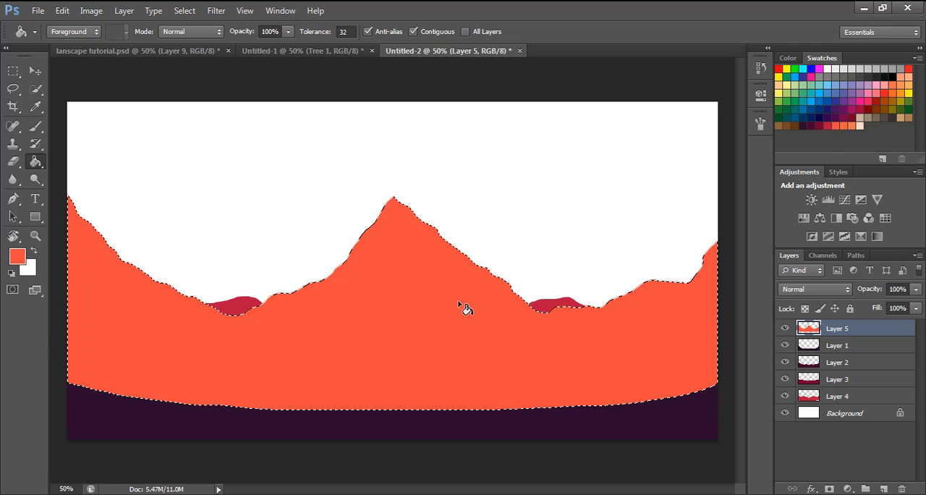
{"action": "left_click_drag", "start_coordinate": [841, 334], "coordinate": [836, 405]}
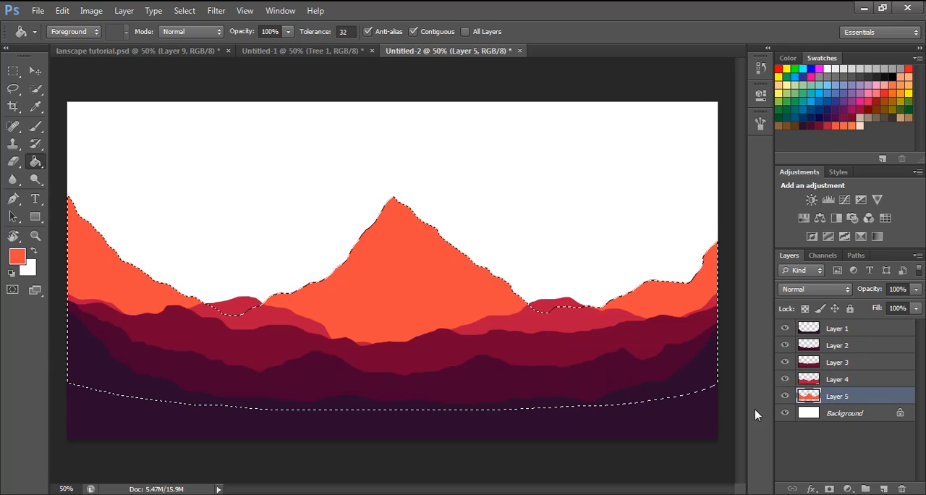
{"action": "left_click", "coordinate": [35, 72]}
{"action": "key", "text": "ctrl+d"}
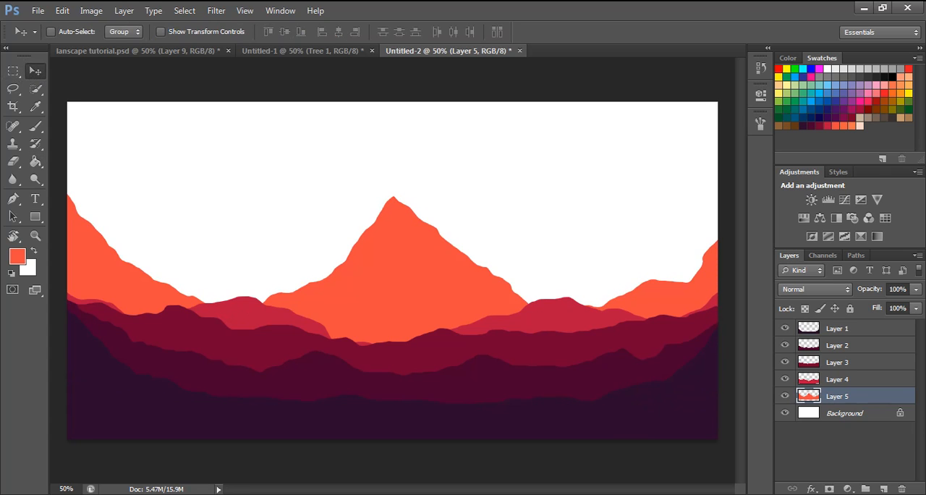
- Add a new layer on top and lasso smaller distant peaks on either side of the central mountain
{"action": "left_click", "coordinate": [863, 461]}
{"action": "left_click", "coordinate": [882, 481]}
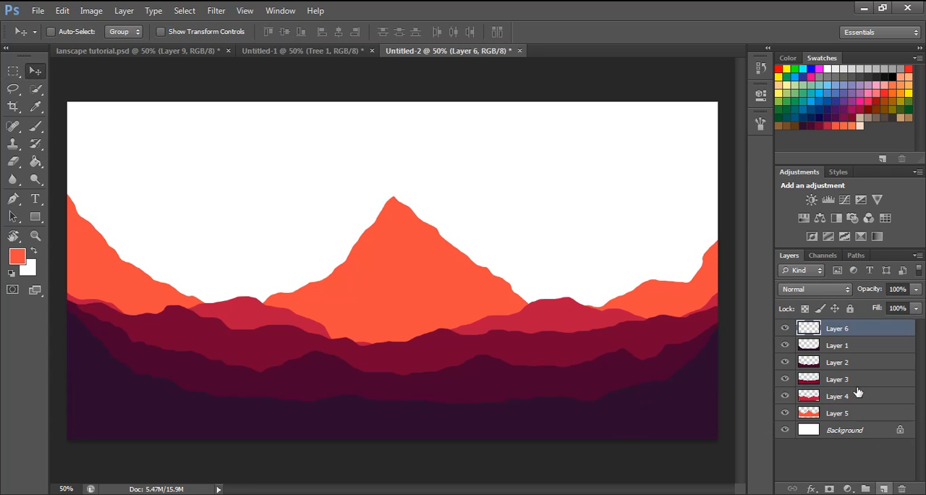
{"action": "left_click", "coordinate": [12, 90]}
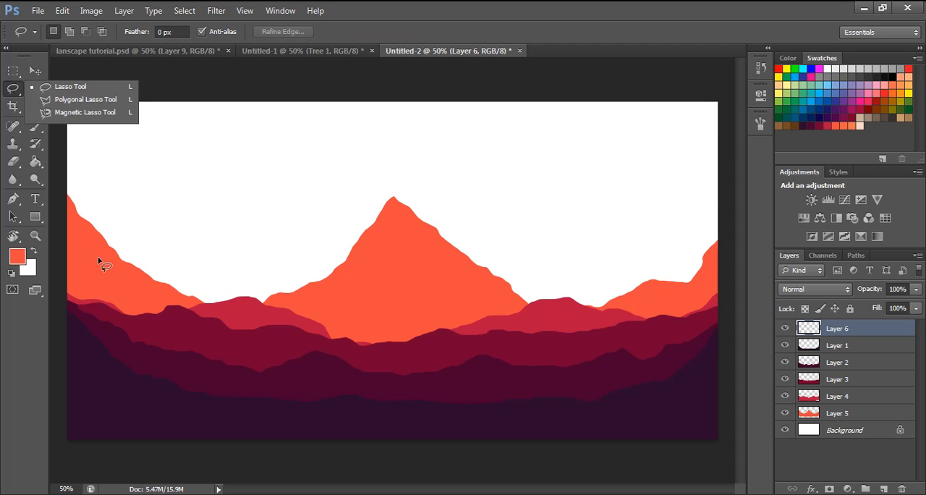
{"action": "left_click_drag", "start_coordinate": [127, 320], "coordinate": [164, 297]}
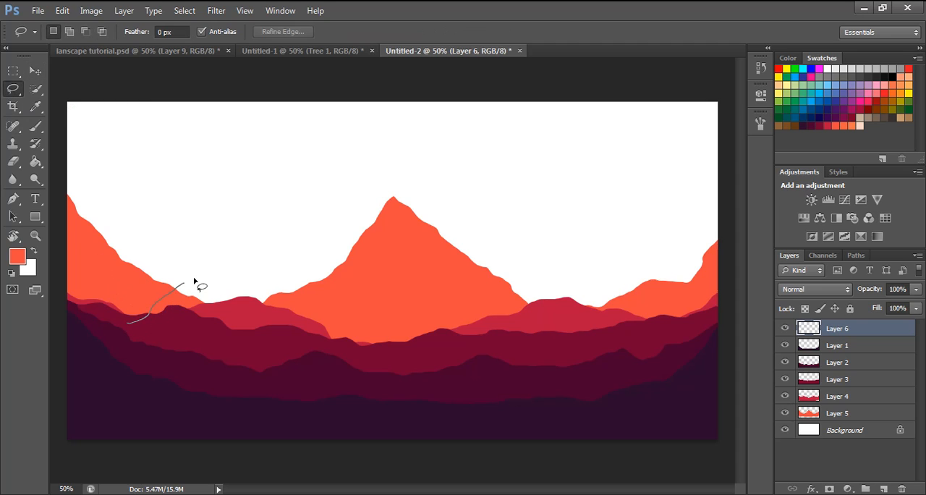
{"action": "left_click_drag", "start_coordinate": [233, 257], "coordinate": [271, 284]}
{"action": "mouse_move", "coordinate": [342, 323]}
{"action": "left_mouse_down"}
{"action": "mouse_move", "coordinate": [409, 342]}
{"action": "mouse_move", "coordinate": [481, 332]}
{"action": "mouse_move", "coordinate": [516, 303]}
{"action": "left_mouse_up"}
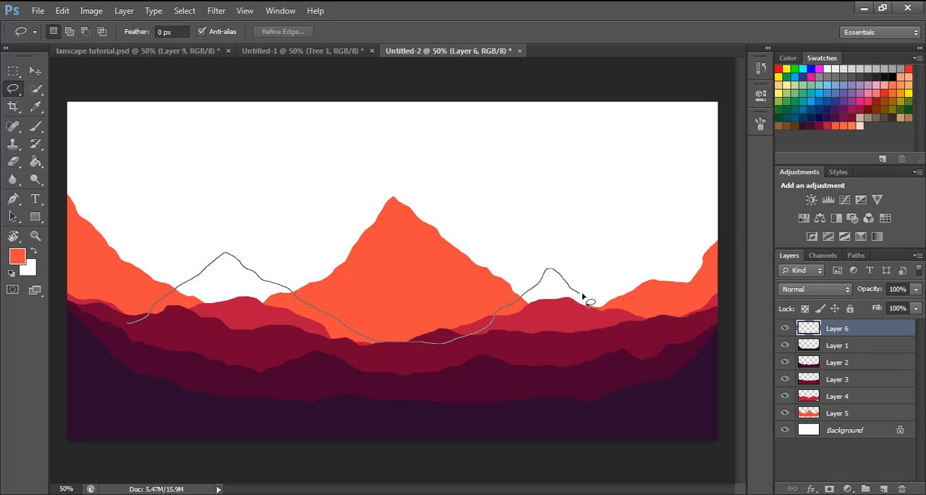
{"action": "mouse_move", "coordinate": [582, 294]}
{"action": "left_mouse_down"}
{"action": "mouse_move", "coordinate": [623, 285]}
{"action": "mouse_move", "coordinate": [695, 334]}
{"action": "mouse_move", "coordinate": [704, 358]}
{"action": "mouse_move", "coordinate": [698, 386]}
{"action": "mouse_move", "coordinate": [667, 412]}
{"action": "mouse_move", "coordinate": [440, 427]}
{"action": "mouse_move", "coordinate": [185, 423]}
{"action": "mouse_move", "coordinate": [80, 391]}
{"action": "mouse_move", "coordinate": [68, 361]}
{"action": "mouse_move", "coordinate": [83, 338]}
{"action": "mouse_move", "coordinate": [125, 324]}
{"action": "left_mouse_up"}
- Fill the distant peaks with the lighter orange swatch, place Layer 6 beneath Layer 5, and clear the selection
{"action": "left_click", "coordinate": [35, 161]}
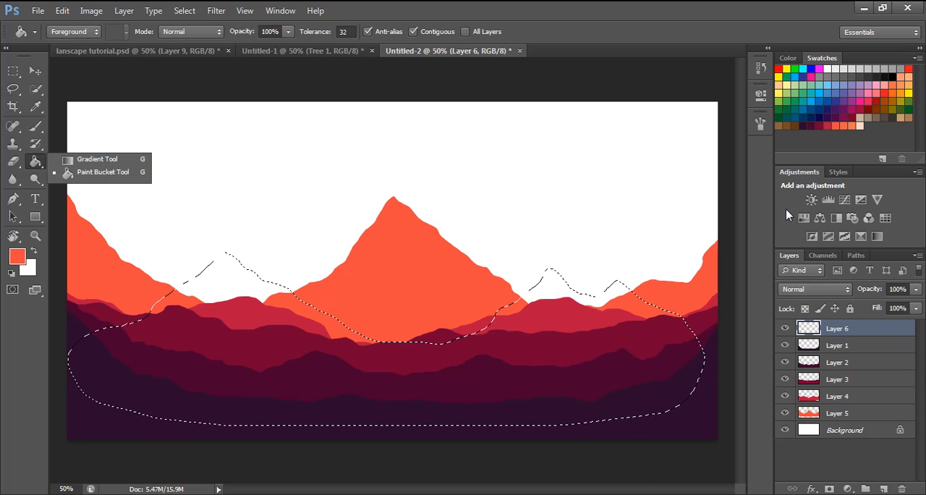
{"action": "left_click", "coordinate": [844, 126]}
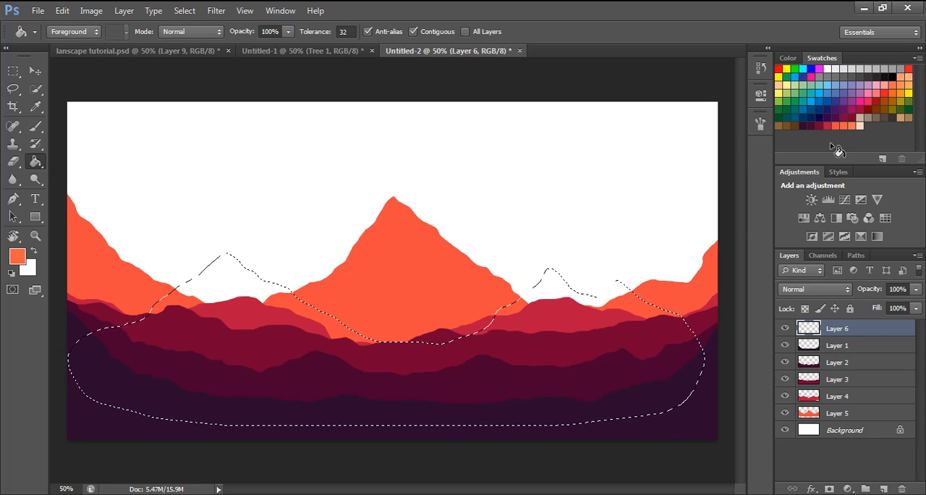
{"action": "left_click", "coordinate": [434, 365]}
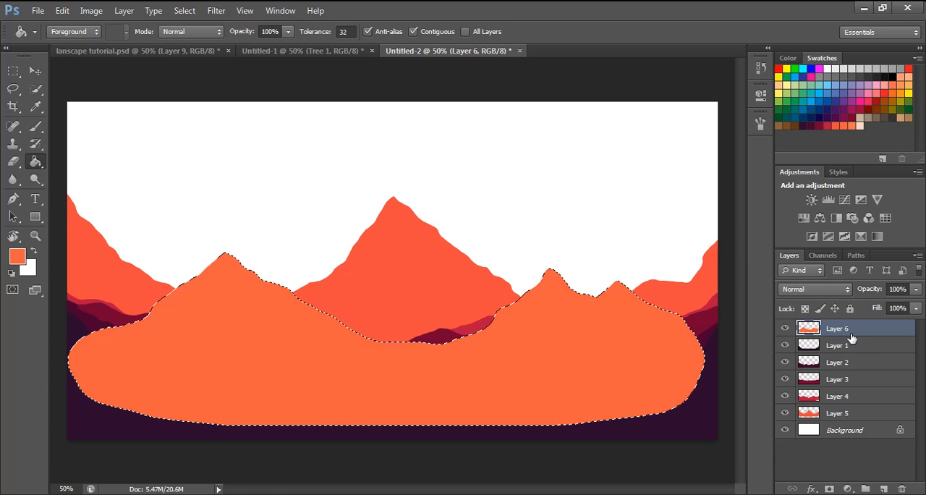
{"action": "left_click_drag", "start_coordinate": [851, 337], "coordinate": [855, 421]}
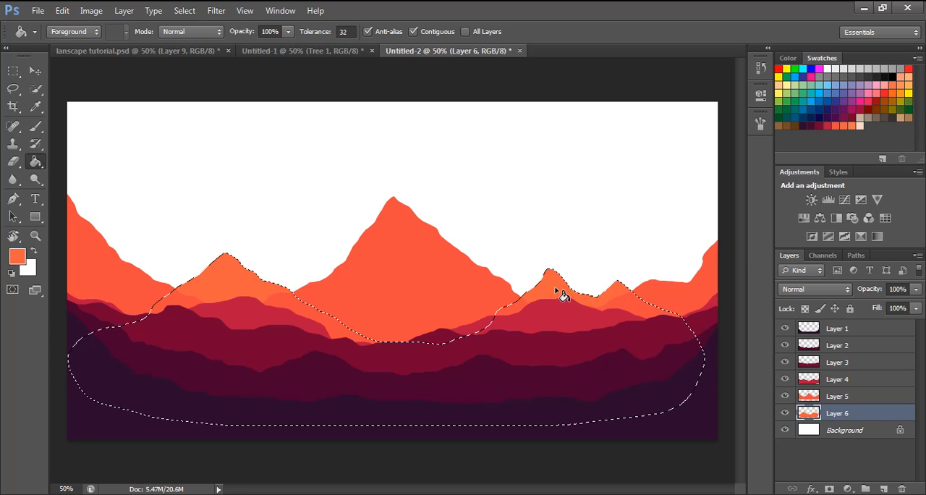
{"action": "left_click", "coordinate": [836, 460]}
{"action": "key", "text": "ctrl+d"}
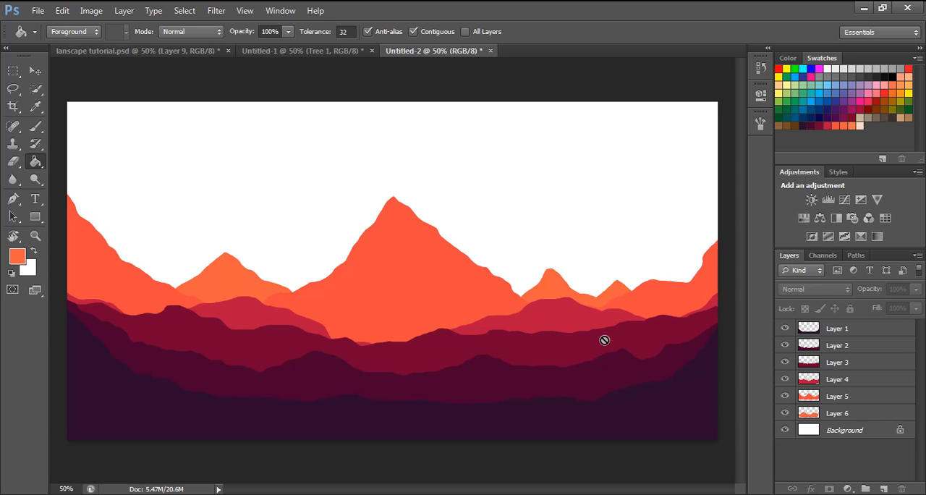
- Consult the finished artwork in lanscape tutorial.psd, and add a new layer directly above Layer 5 in Untitled-2
{"action": "left_click", "coordinate": [127, 50]}
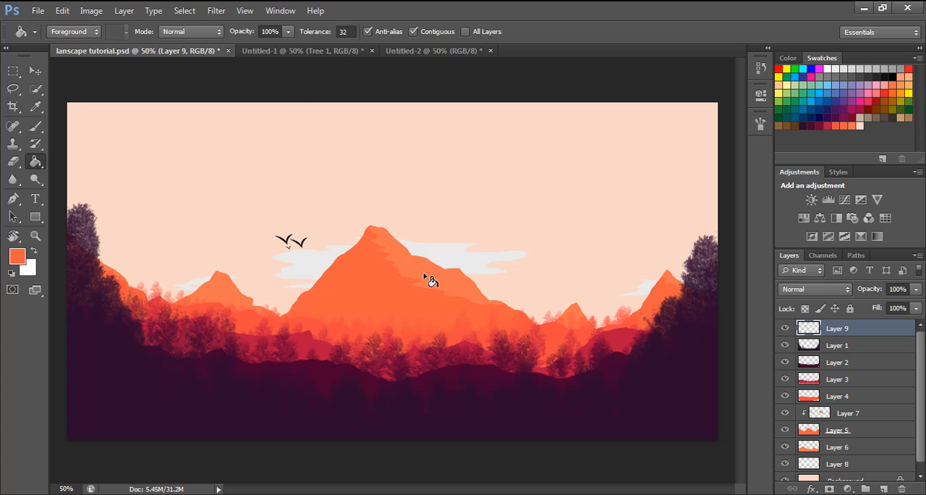
{"action": "left_click", "coordinate": [411, 51]}
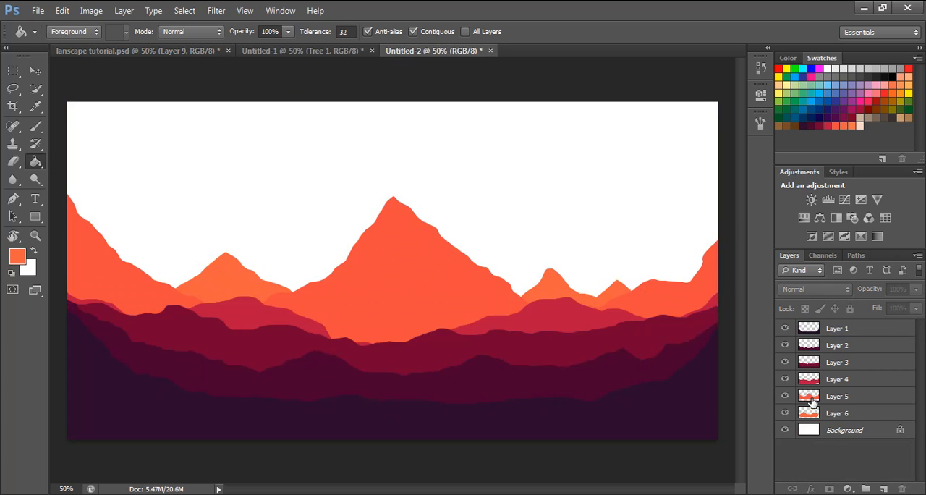
{"action": "left_click", "coordinate": [811, 402]}
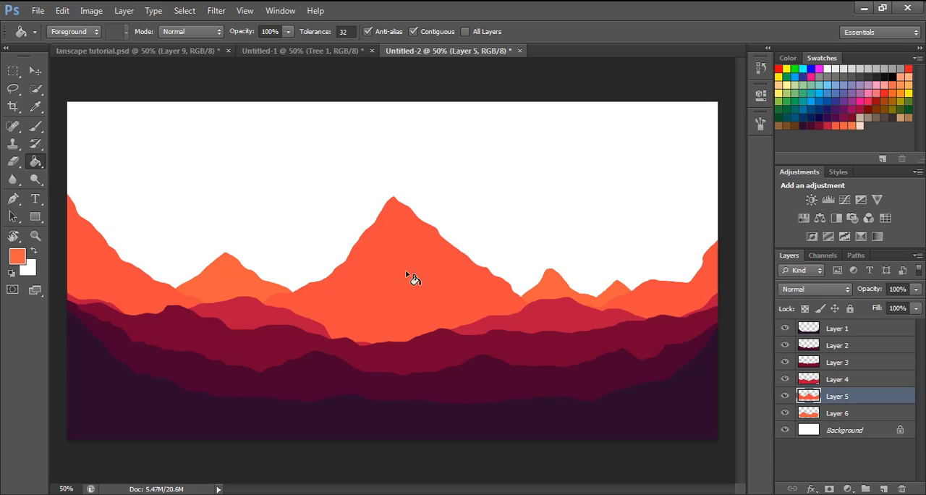
{"action": "left_click", "coordinate": [784, 395]}
{"action": "left_click", "coordinate": [785, 396]}
{"action": "left_click", "coordinate": [883, 488]}
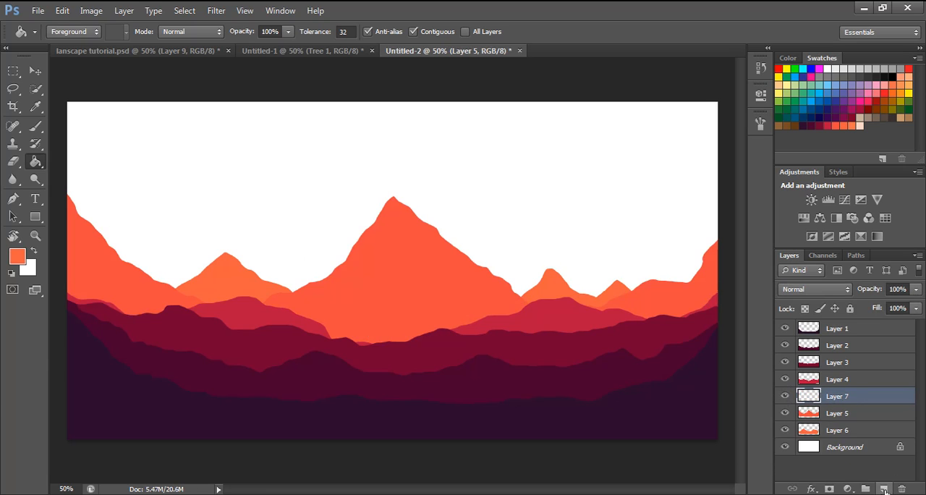
- Clip Layer 7 to Layer 5 and lasso a jagged highlight area along the central mountain's right slope
{"action": "right_click", "coordinate": [847, 398]}
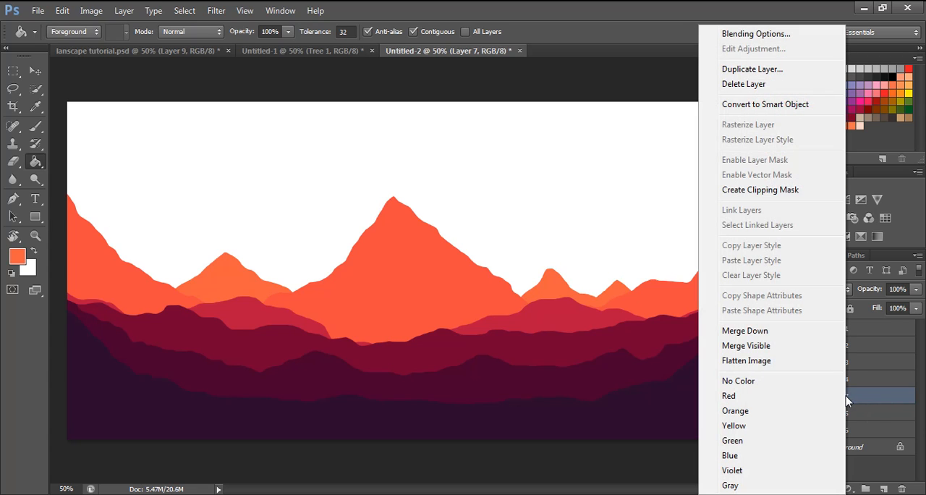
{"action": "left_click", "coordinate": [756, 189]}
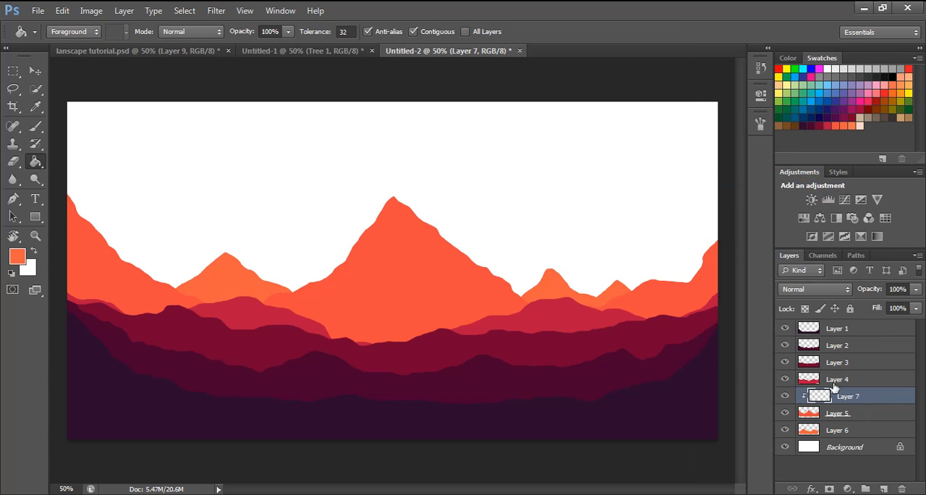
{"action": "left_click", "coordinate": [13, 88]}
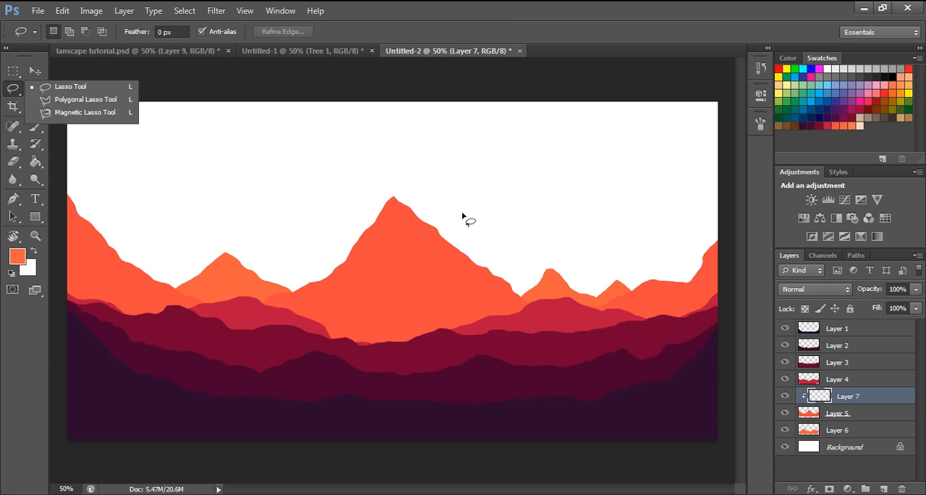
{"action": "left_click", "coordinate": [391, 201]}
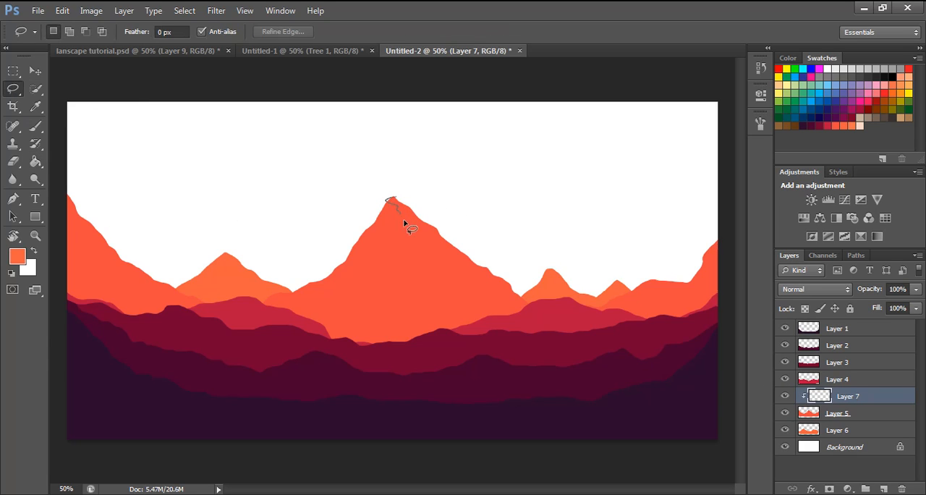
{"action": "mouse_move", "coordinate": [419, 232]}
{"action": "left_mouse_down"}
{"action": "mouse_move", "coordinate": [409, 243]}
{"action": "mouse_move", "coordinate": [420, 255]}
{"action": "left_mouse_up"}
{"action": "left_click_drag", "start_coordinate": [527, 291], "coordinate": [449, 225]}
{"action": "left_click_drag", "start_coordinate": [394, 200], "coordinate": [391, 200]}
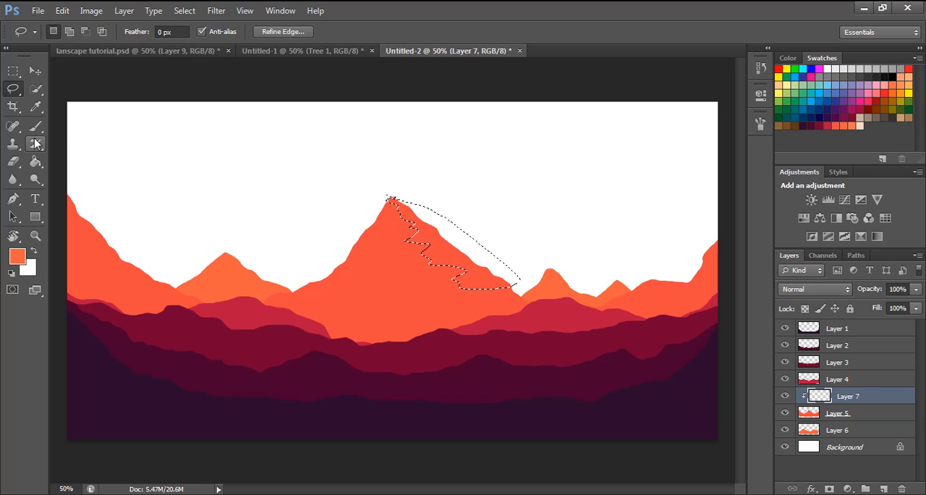
- Fill the central mountain's highlight selection with the lightest orange swatch on Layer 7
{"action": "left_click", "coordinate": [34, 162]}
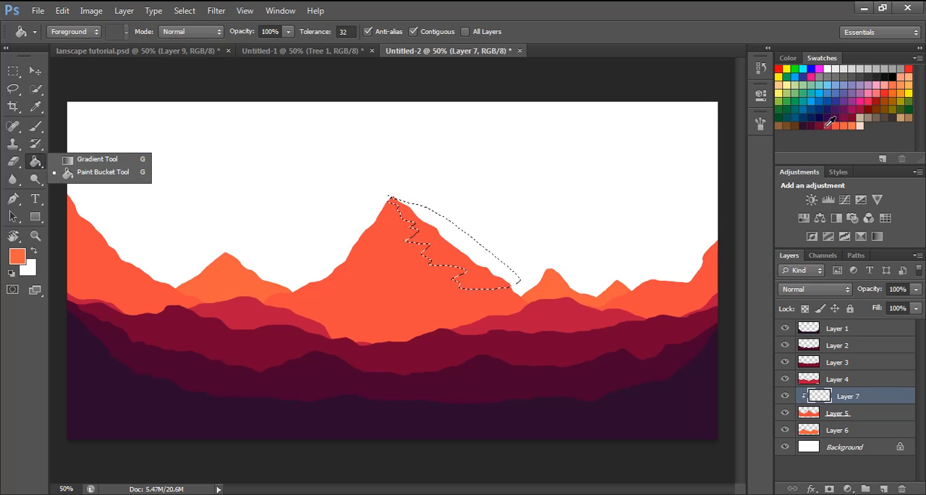
{"action": "left_click", "coordinate": [855, 127]}
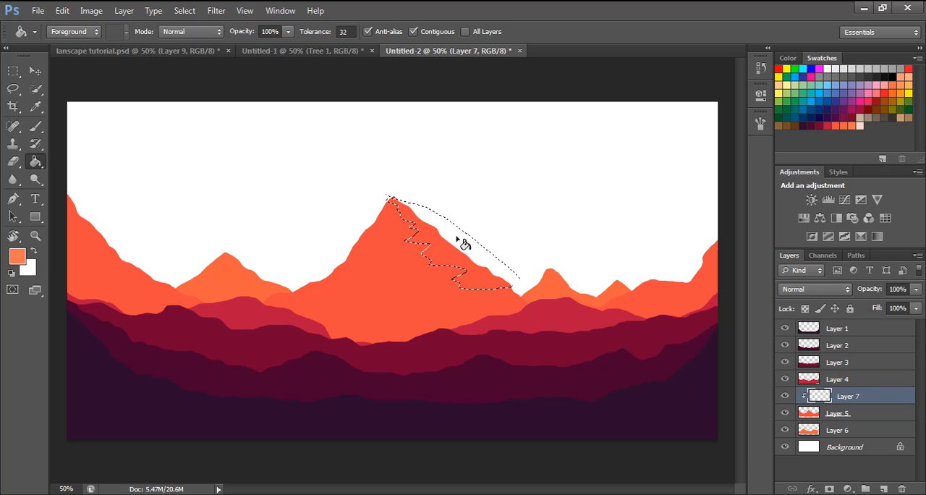
{"action": "left_click", "coordinate": [463, 241]}
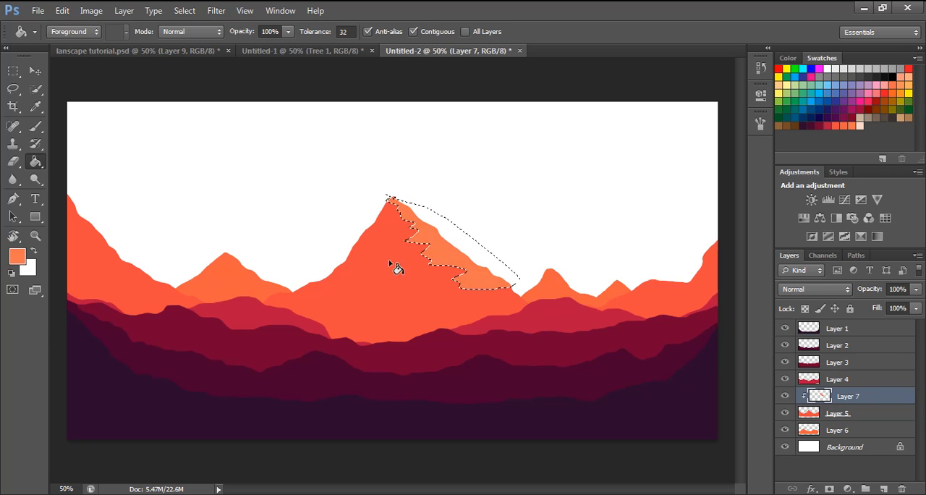
- Lasso a jagged highlight strip along the slope at the canvas's left edge and fill it with the same light orange
{"action": "left_click", "coordinate": [13, 89]}
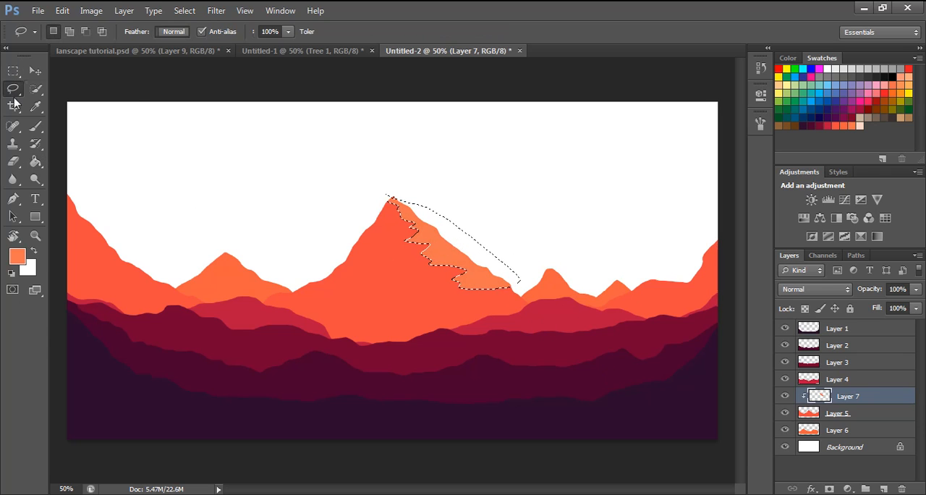
{"action": "left_click", "coordinate": [67, 208]}
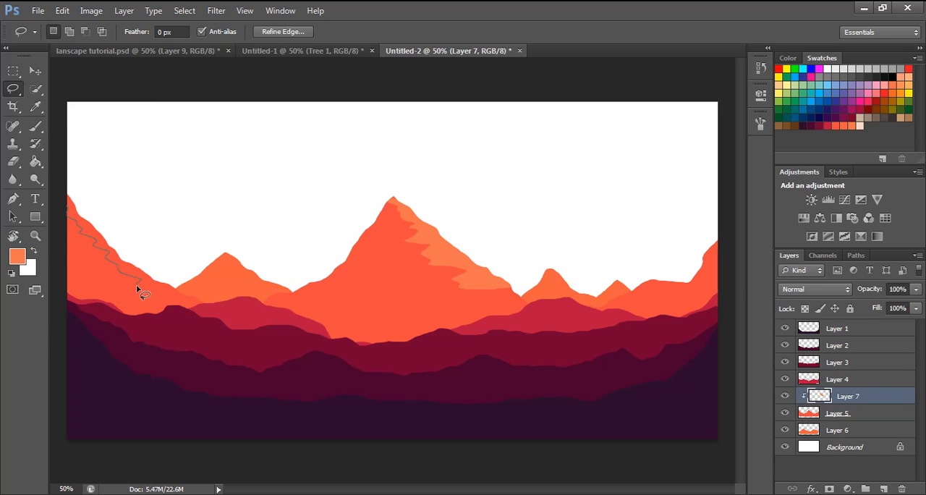
{"action": "mouse_move", "coordinate": [175, 302]}
{"action": "left_mouse_down"}
{"action": "mouse_move", "coordinate": [191, 275]}
{"action": "mouse_move", "coordinate": [68, 192]}
{"action": "left_mouse_up"}
{"action": "left_click", "coordinate": [32, 167]}
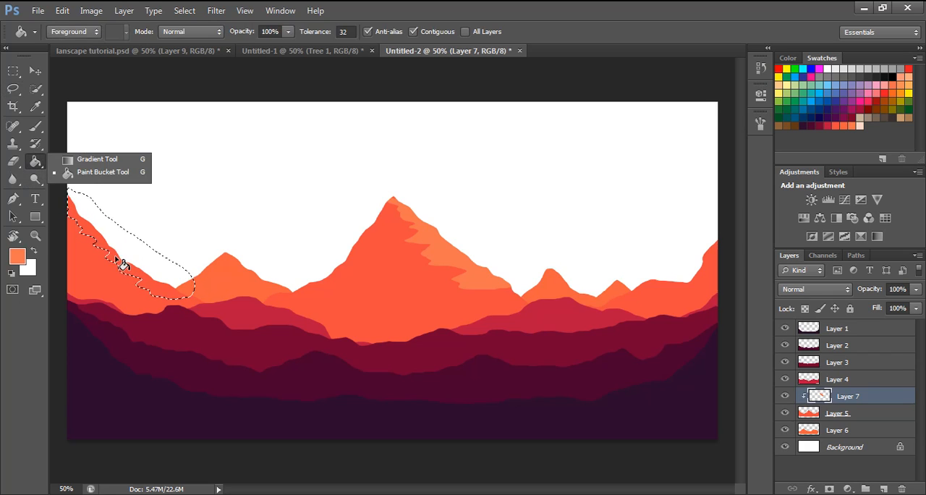
- Try to lasso and fill a light orange highlight on the right slope of the small peak left of the central mountain
{"action": "left_click", "coordinate": [12, 88]}
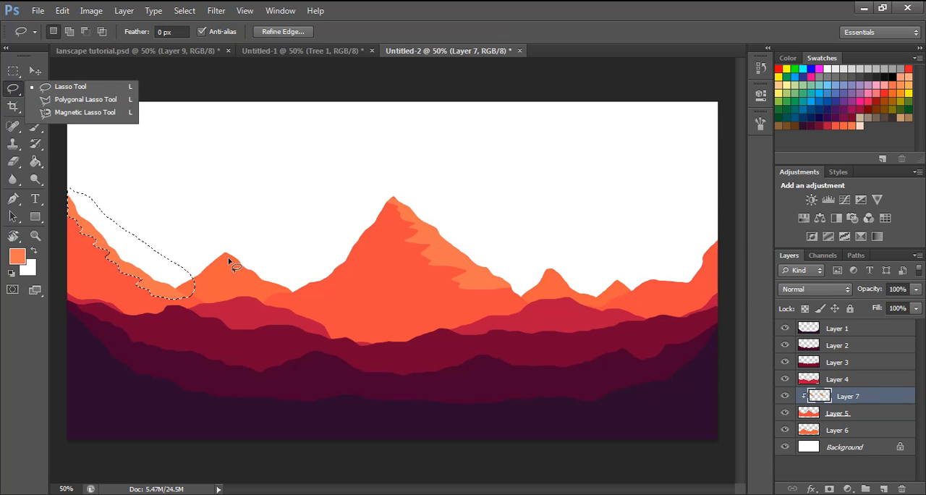
{"action": "left_click_drag", "start_coordinate": [224, 255], "coordinate": [243, 272]}
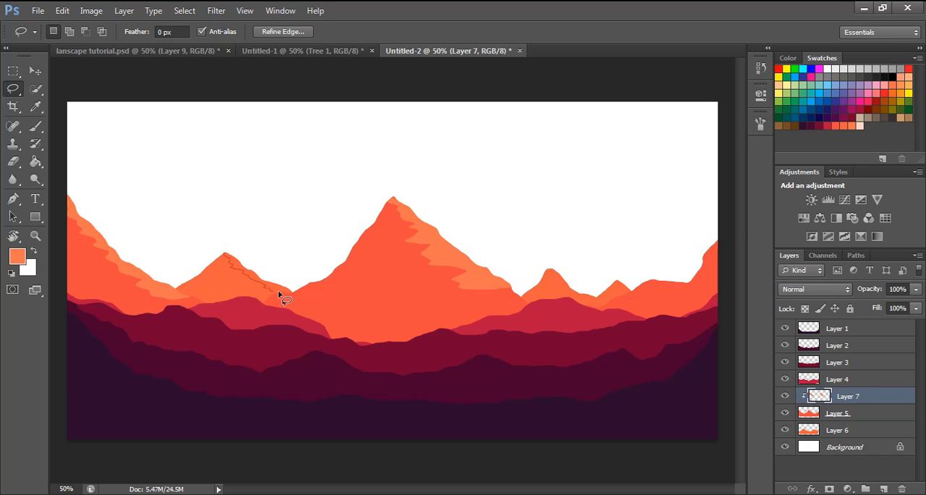
{"action": "left_click_drag", "start_coordinate": [285, 278], "coordinate": [226, 254]}
{"action": "left_click", "coordinate": [34, 163]}
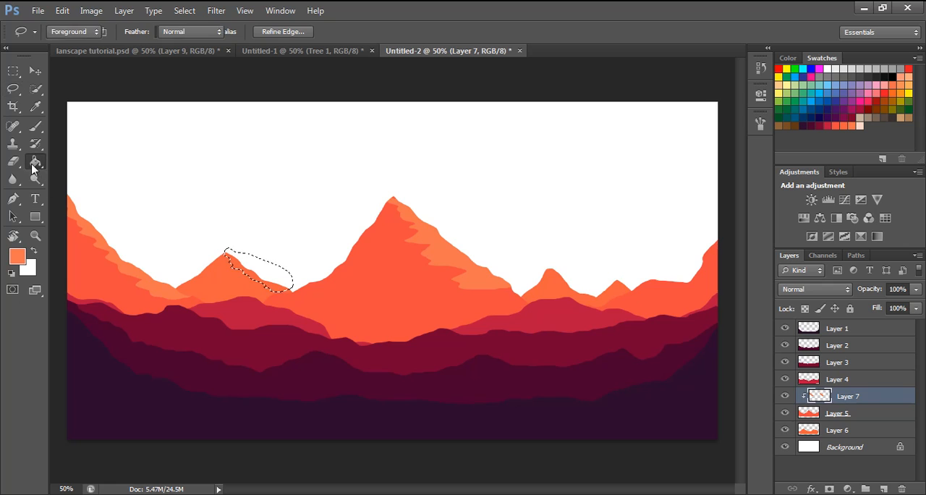
{"action": "left_click", "coordinate": [271, 286]}
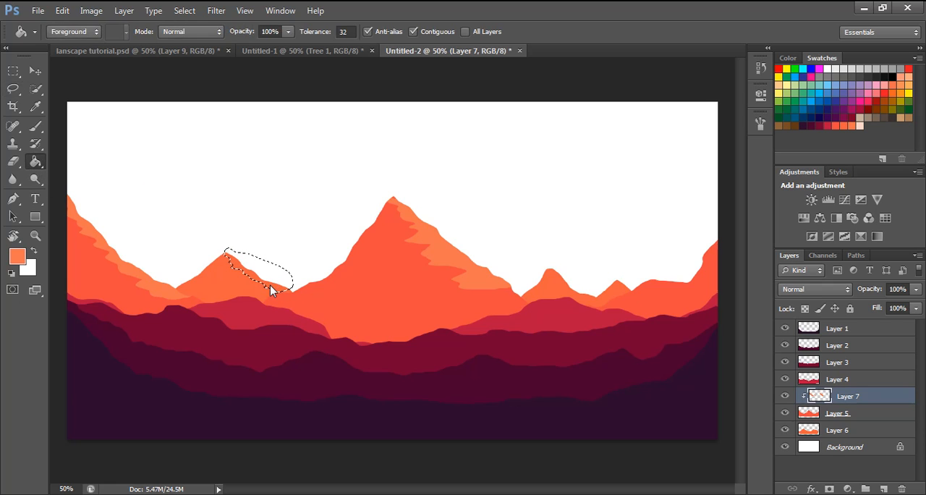
- Set the foreground colour to the paler orange f98c6d and clear the small peak's selection
{"action": "left_click", "coordinate": [20, 255]}
{"action": "left_click", "coordinate": [417, 166]}
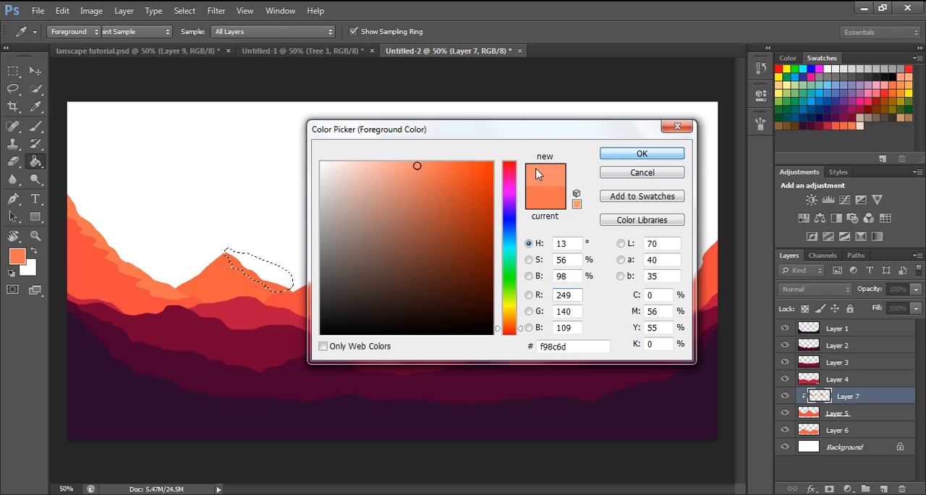
{"action": "left_click", "coordinate": [633, 154]}
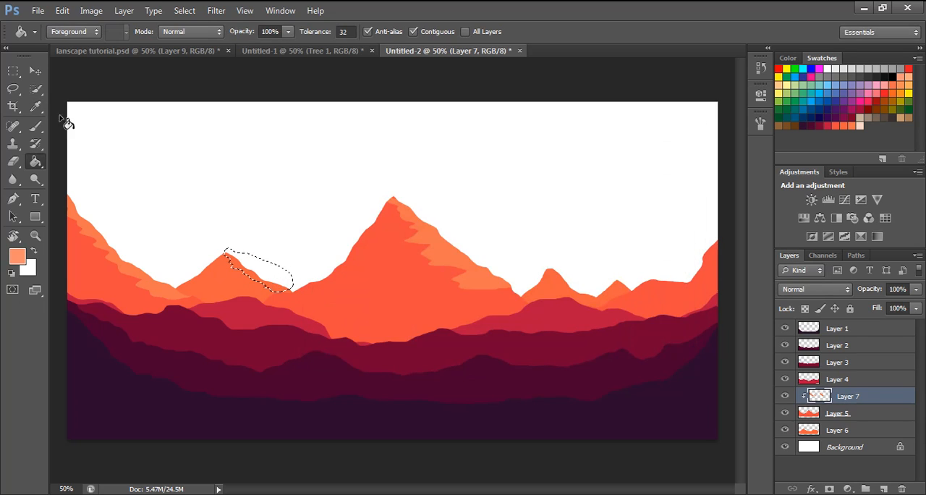
{"action": "left_click", "coordinate": [35, 70]}
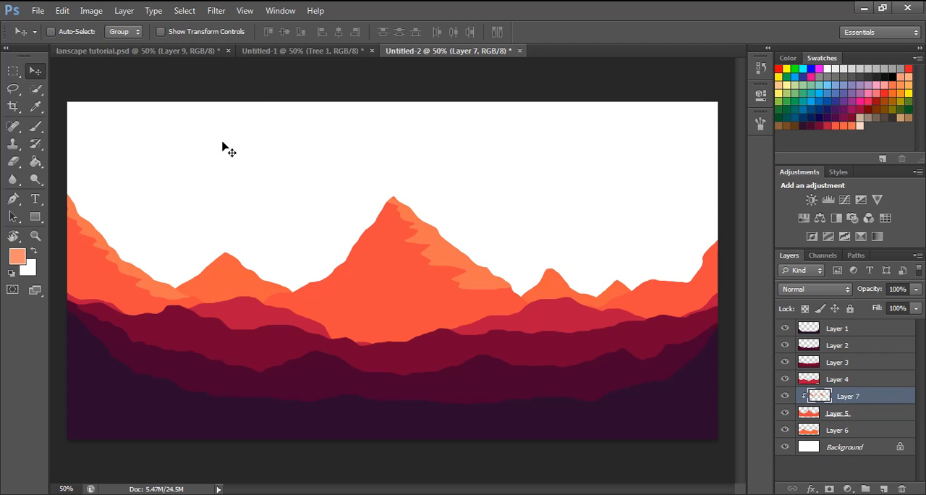
- Fill the Background layer with the pale peach swatch to colour the sky
{"action": "left_click", "coordinate": [851, 448]}
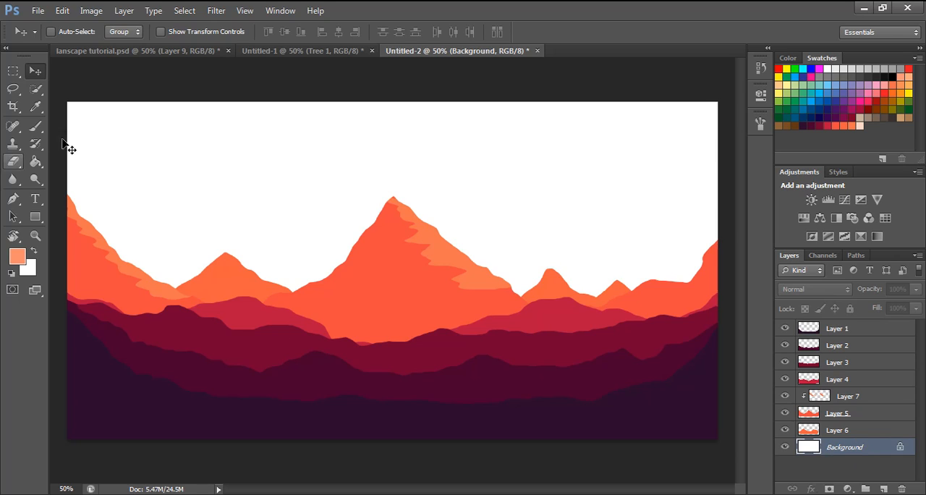
{"action": "left_click", "coordinate": [35, 161]}
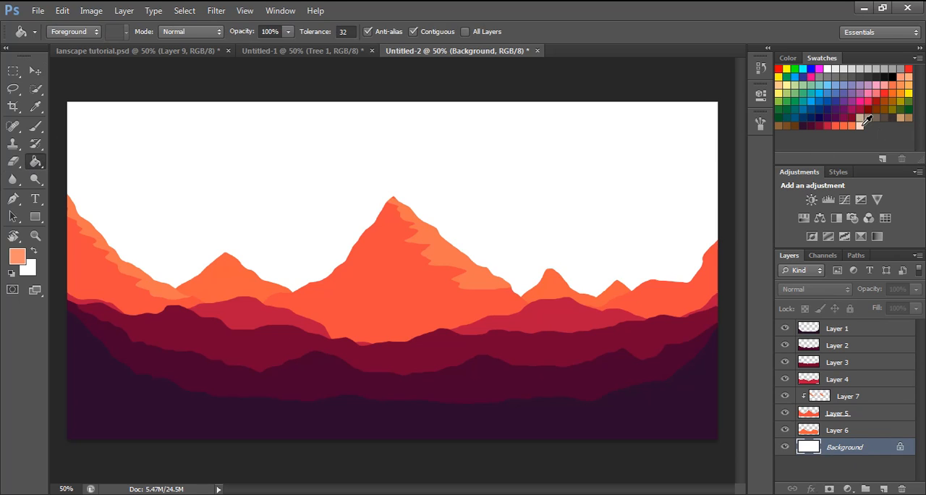
{"action": "left_click", "coordinate": [861, 124]}
{"action": "left_click", "coordinate": [485, 174]}
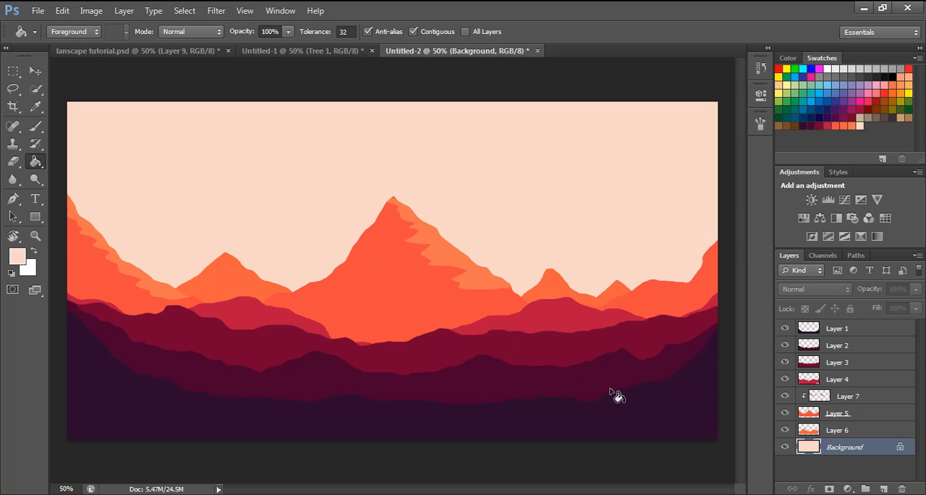
- Add a new layer above all the others and lasso a wide, wispy cloud shape across the central mountain's summit
{"action": "left_click", "coordinate": [849, 458]}
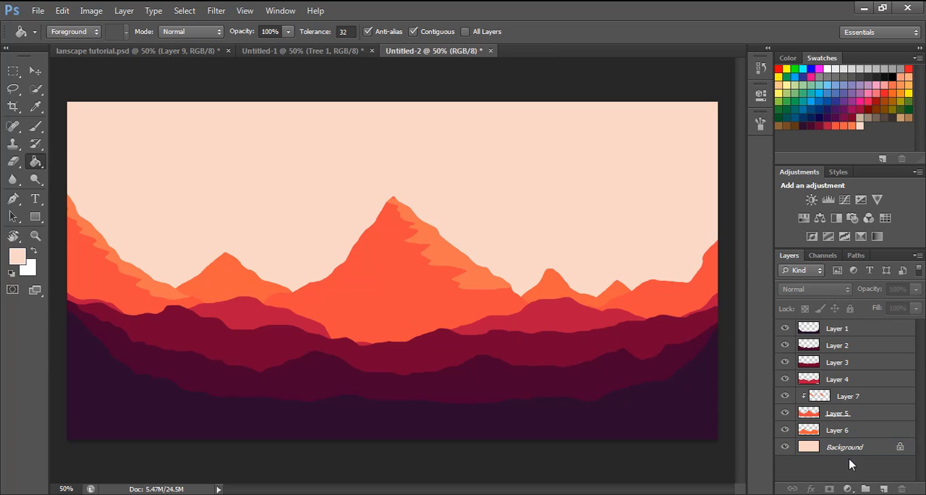
{"action": "left_click", "coordinate": [884, 488]}
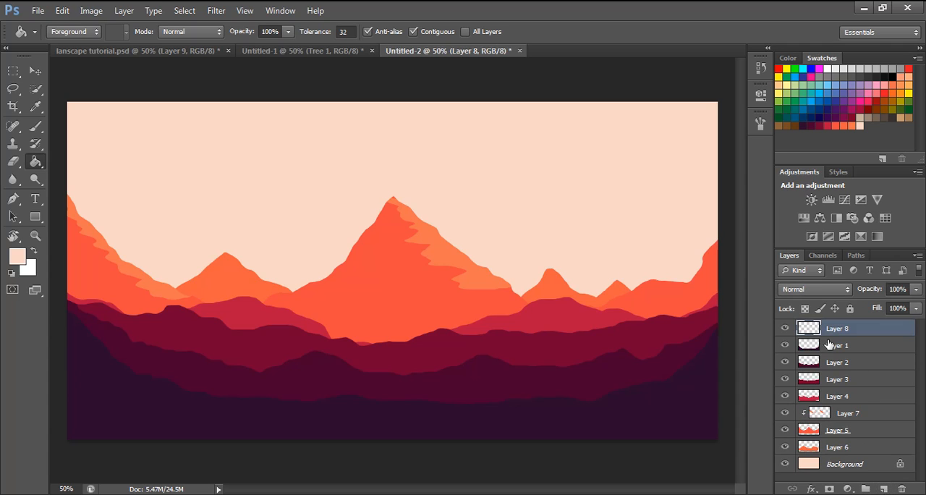
{"action": "left_click", "coordinate": [10, 91]}
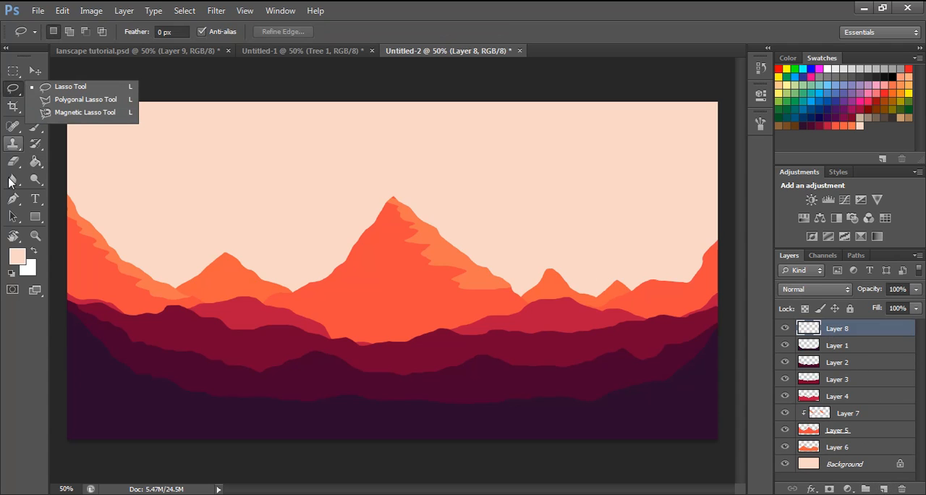
{"action": "mouse_move", "coordinate": [362, 214]}
{"action": "left_mouse_down"}
{"action": "mouse_move", "coordinate": [314, 210]}
{"action": "mouse_move", "coordinate": [329, 227]}
{"action": "mouse_move", "coordinate": [301, 238]}
{"action": "mouse_move", "coordinate": [349, 250]}
{"action": "mouse_move", "coordinate": [439, 252]}
{"action": "mouse_move", "coordinate": [405, 237]}
{"action": "mouse_move", "coordinate": [457, 240]}
{"action": "mouse_move", "coordinate": [453, 248]}
{"action": "mouse_move", "coordinate": [467, 252]}
{"action": "mouse_move", "coordinate": [540, 244]}
{"action": "mouse_move", "coordinate": [504, 232]}
{"action": "mouse_move", "coordinate": [535, 224]}
{"action": "mouse_move", "coordinate": [447, 213]}
{"action": "mouse_move", "coordinate": [500, 204]}
{"action": "mouse_move", "coordinate": [431, 200]}
{"action": "mouse_move", "coordinate": [404, 209]}
{"action": "mouse_move", "coordinate": [430, 214]}
{"action": "mouse_move", "coordinate": [353, 216]}
{"action": "left_mouse_up"}
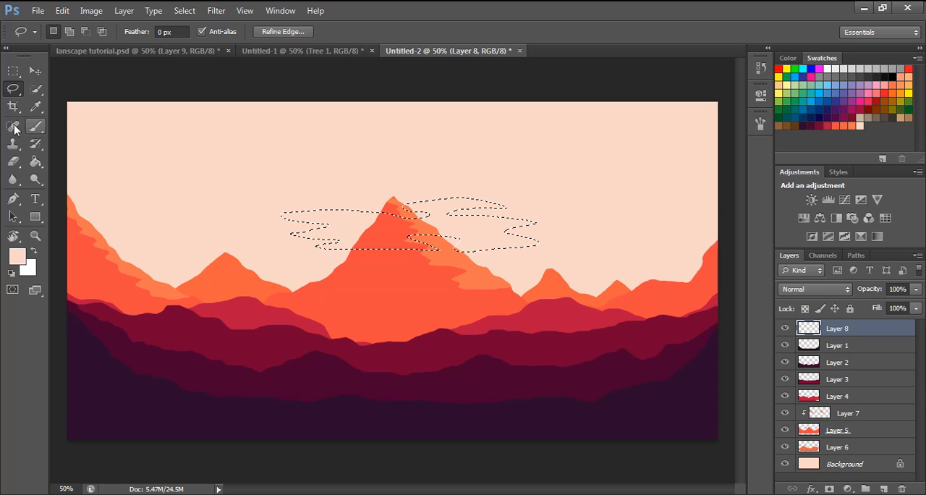
- Fill the large cloud selection with white on Layer 8 using the Paint Bucket
{"action": "left_click", "coordinate": [35, 143]}
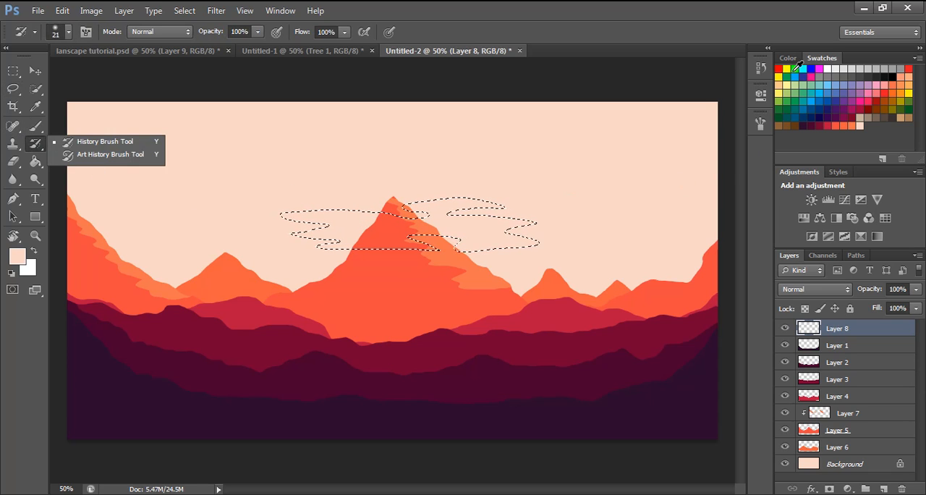
{"action": "left_click", "coordinate": [828, 68]}
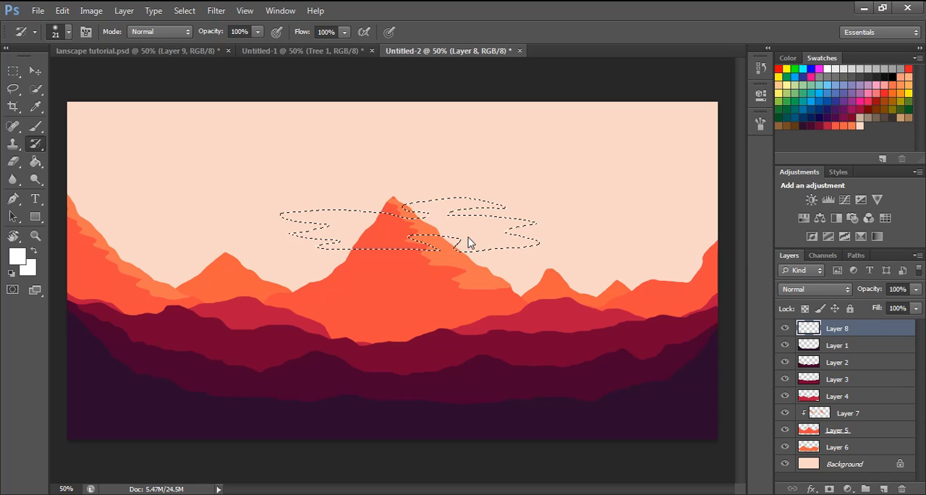
{"action": "left_click", "coordinate": [474, 243]}
{"action": "left_click", "coordinate": [432, 205]}
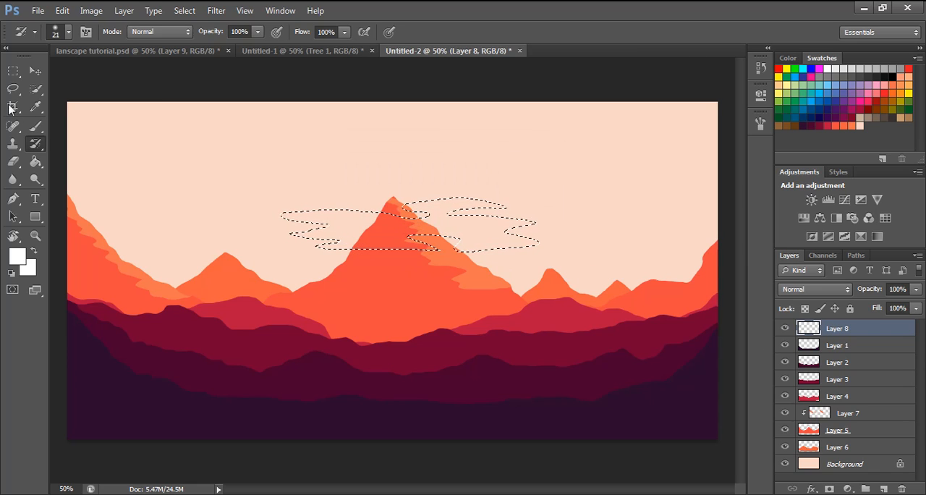
{"action": "left_click", "coordinate": [35, 161]}
{"action": "left_click", "coordinate": [461, 229]}
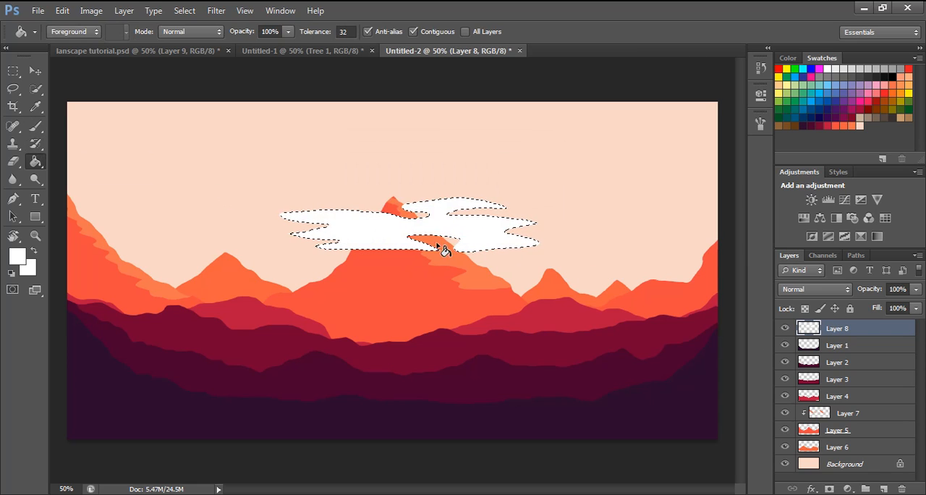
- Lasso a small, thin cloud over the small peak left of the central mountain and fill it with white
{"action": "left_click", "coordinate": [13, 88]}
{"action": "left_click", "coordinate": [197, 262]}
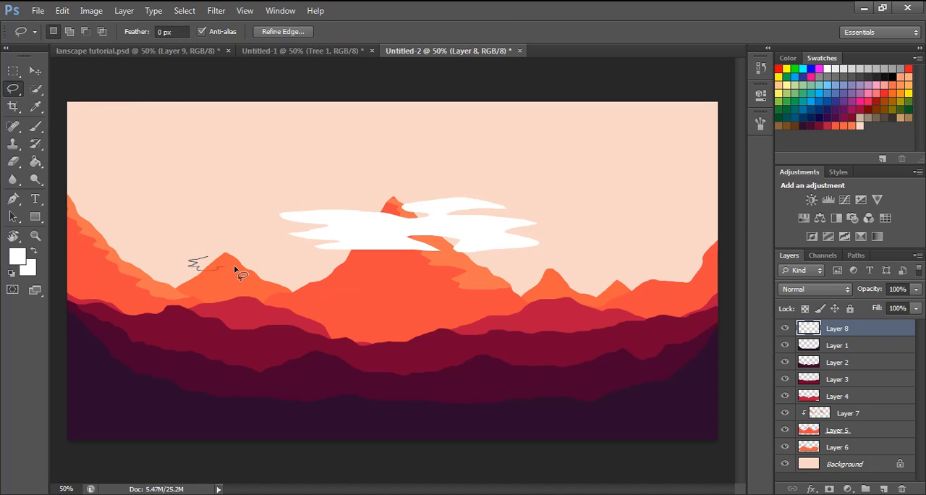
{"action": "mouse_move", "coordinate": [259, 270]}
{"action": "left_mouse_down"}
{"action": "mouse_move", "coordinate": [254, 263]}
{"action": "mouse_move", "coordinate": [273, 262]}
{"action": "left_mouse_up"}
{"action": "left_click_drag", "start_coordinate": [208, 258], "coordinate": [211, 259]}
{"action": "left_click", "coordinate": [35, 161]}
{"action": "left_click", "coordinate": [219, 268]}
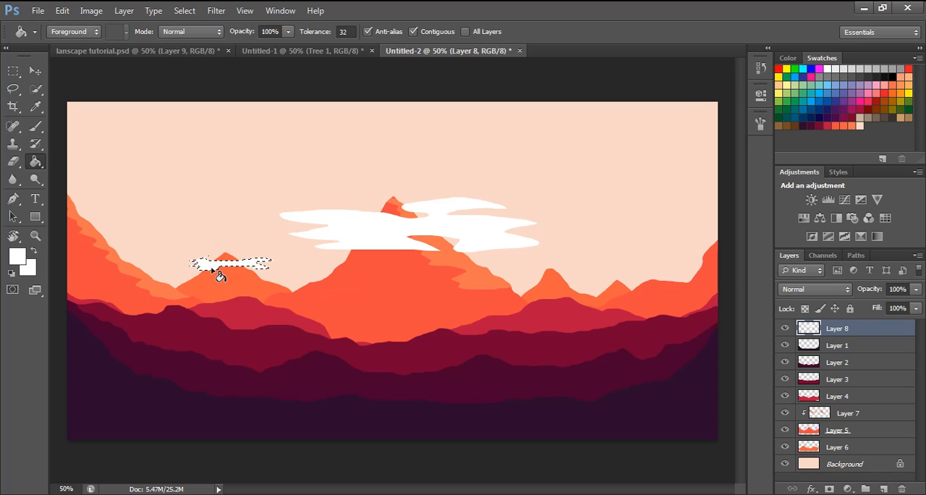
- Lasso a small cloud at the canvas's right edge, fill it with white, and clear the selection
{"action": "left_click", "coordinate": [13, 88]}
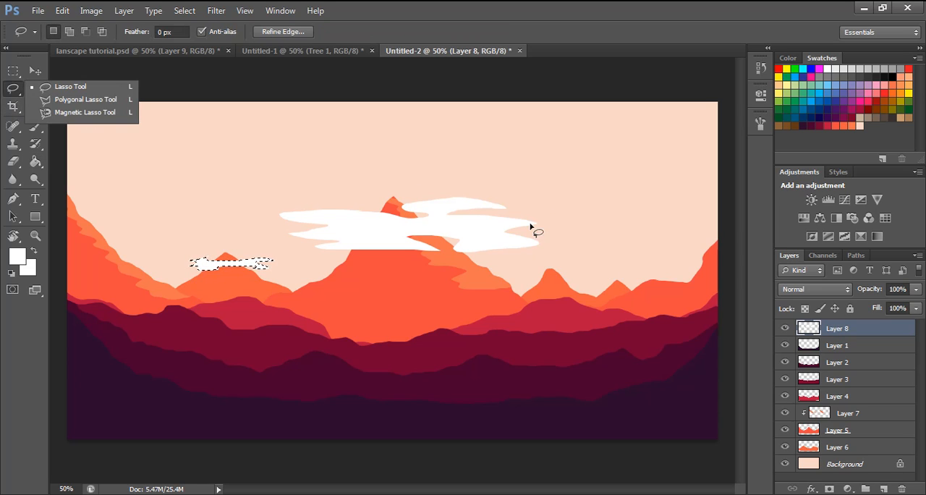
{"action": "mouse_move", "coordinate": [707, 250]}
{"action": "left_mouse_down"}
{"action": "mouse_move", "coordinate": [664, 264]}
{"action": "mouse_move", "coordinate": [680, 273]}
{"action": "mouse_move", "coordinate": [711, 257]}
{"action": "left_mouse_up"}
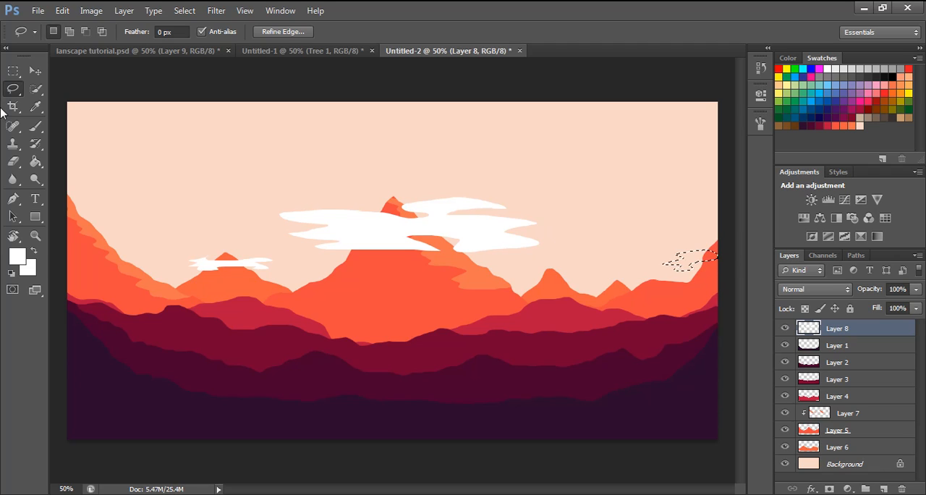
{"action": "left_click", "coordinate": [35, 161]}
{"action": "left_click", "coordinate": [87, 174]}
{"action": "left_click", "coordinate": [683, 263]}
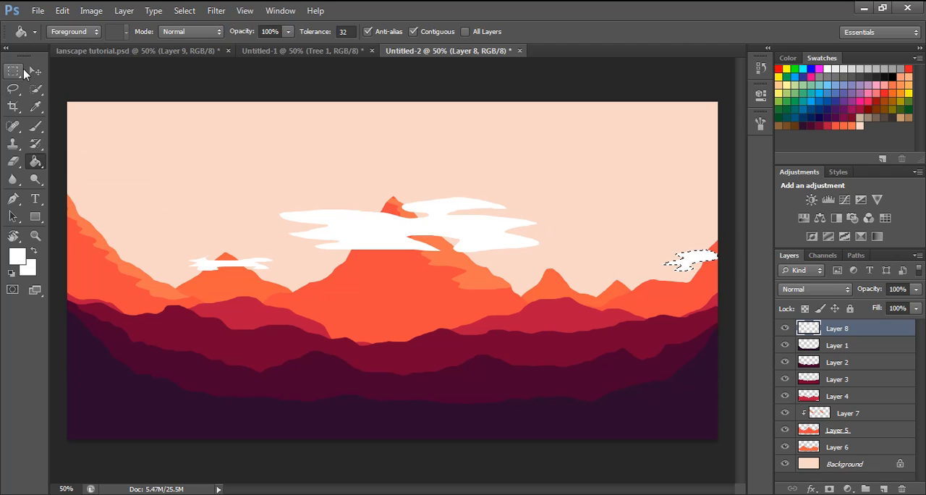
{"action": "left_click", "coordinate": [34, 71]}
{"action": "key", "text": "ctrl+d"}
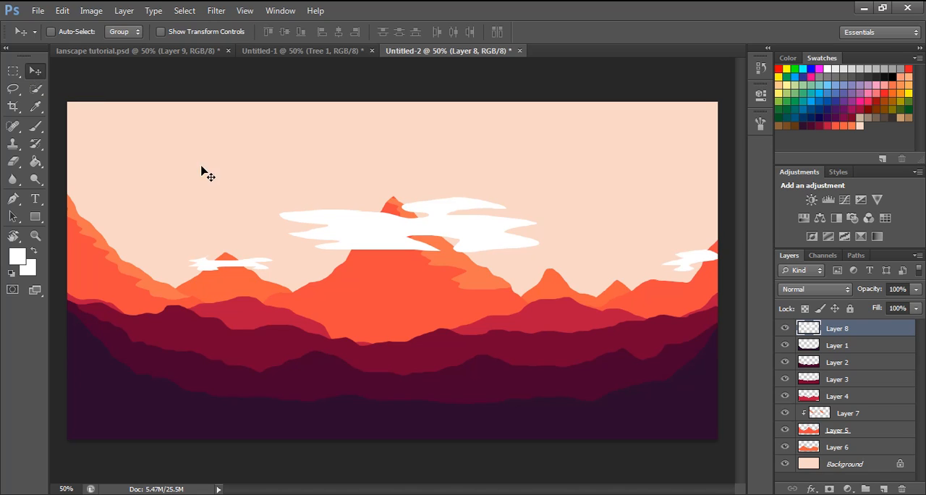
- Move the white cloud layer, Layer 8, below Layer 6 so it sits directly above the Background
{"action": "left_click_drag", "start_coordinate": [827, 334], "coordinate": [840, 450]}
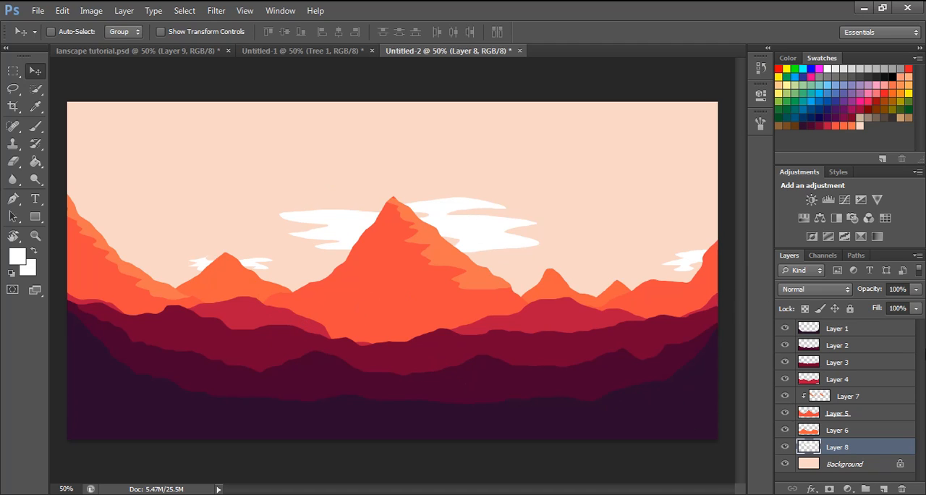
- Nudge the dark foreground ridge on Layer 1 slightly down and the crimson ridge on Layer 4 slightly up
{"action": "left_click", "coordinate": [838, 330]}
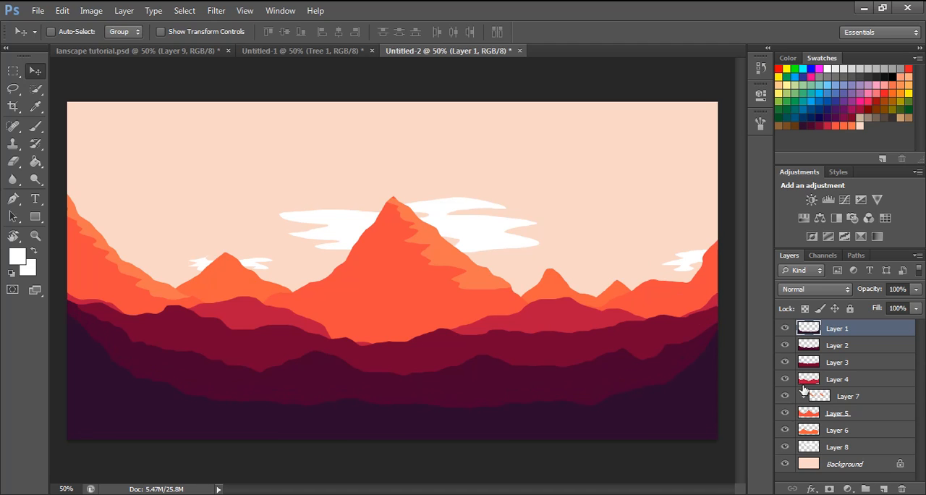
{"action": "left_click", "coordinate": [840, 381]}
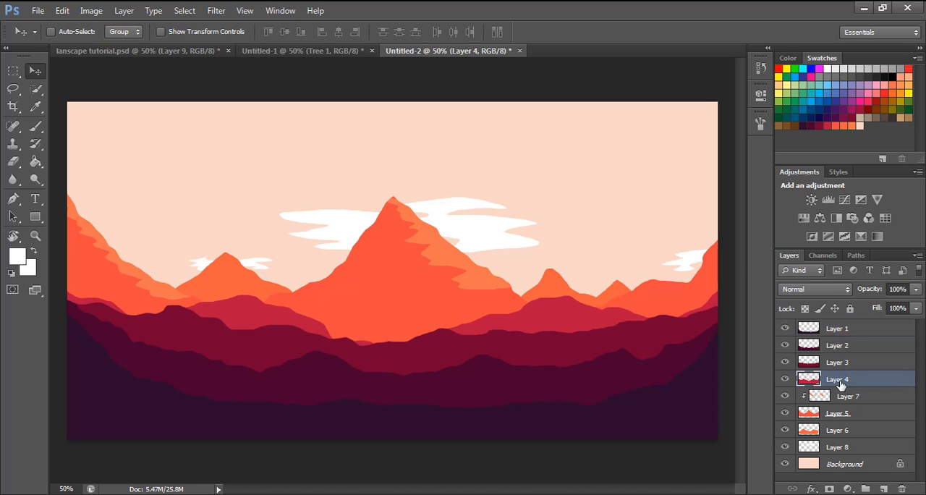
{"action": "key", "text": "Up"}
{"action": "key", "text": "Up"}
{"action": "key", "text": "Up"}
{"action": "key", "text": "Up"}
{"action": "key", "text": "Up"}
{"action": "key", "text": "Up"}
{"action": "key", "text": "Up"}
{"action": "key", "text": "Up"}
{"action": "key", "text": "Up"}
{"action": "key", "text": "Up"}
{"action": "key", "text": "Up"}
{"action": "key", "text": "Up"}
{"action": "key", "text": "Up"}
{"action": "key", "text": "Up"}
{"action": "key", "text": "Down"}
{"action": "key", "text": "Down"}
{"action": "key", "text": "Down"}
{"action": "key", "text": "Down"}
{"action": "key", "text": "Down"}
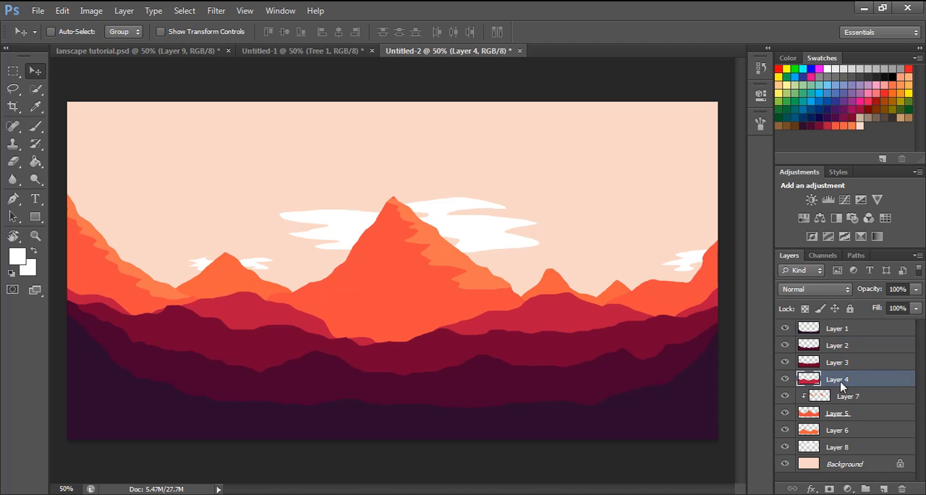
- Check the finished reference landscape, and define the tree in the Untitled-1 document as a brush preset named Sampled Brush 2
{"action": "left_click", "coordinate": [139, 54]}
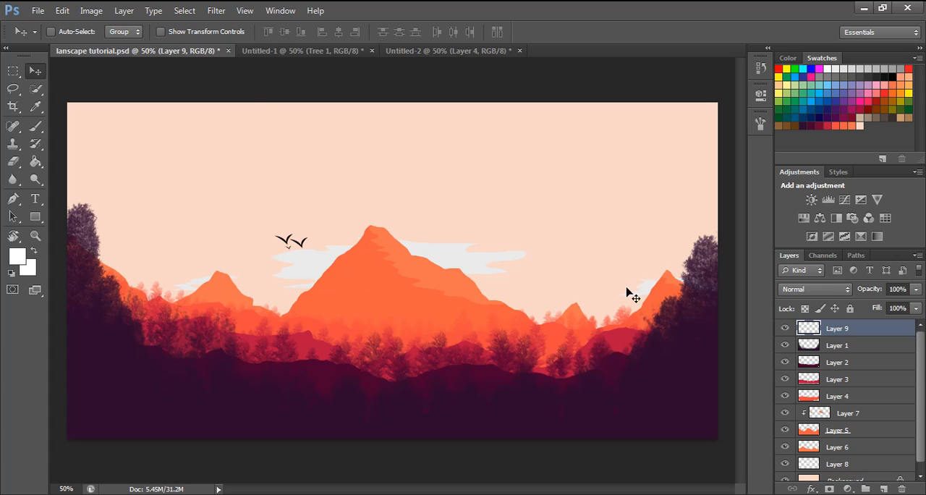
{"action": "left_click", "coordinate": [400, 55]}
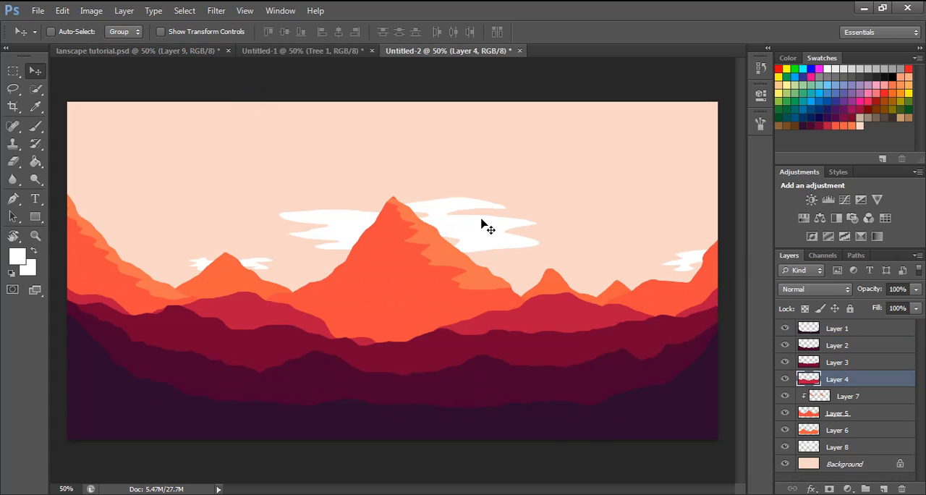
{"action": "left_click", "coordinate": [313, 52]}
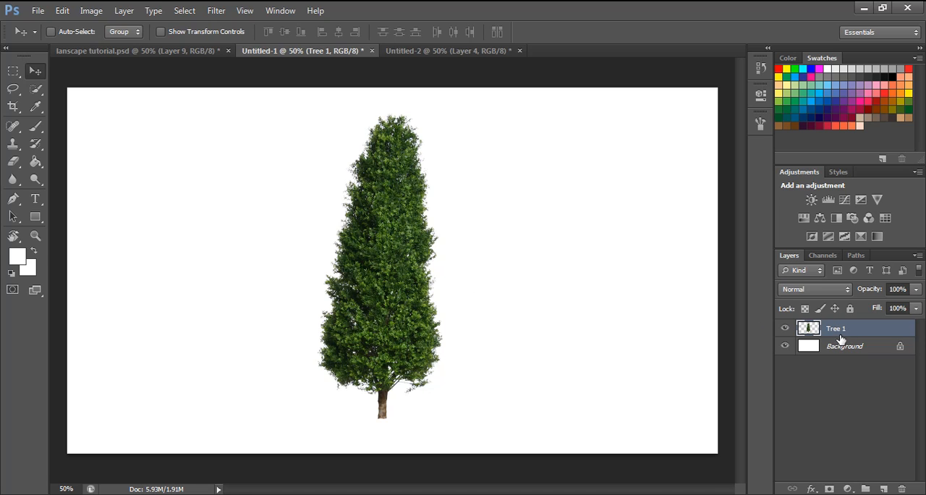
{"action": "left_click", "coordinate": [62, 10]}
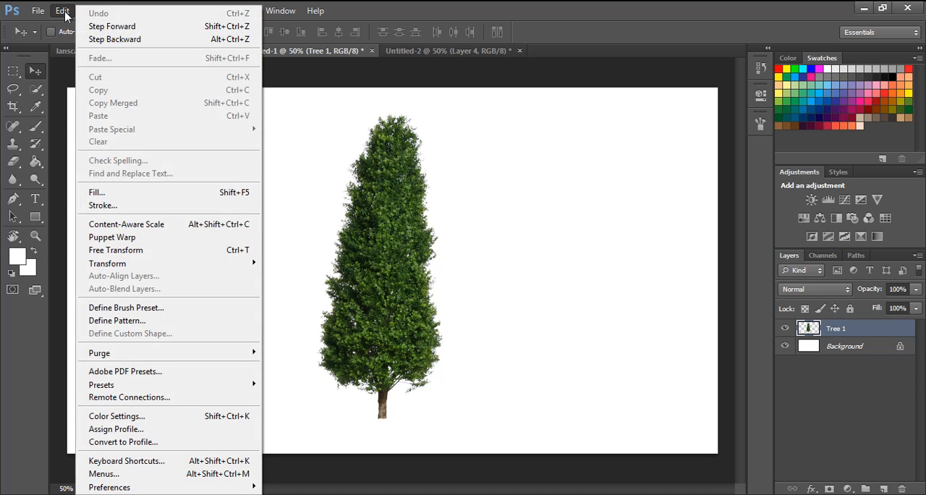
{"action": "left_click", "coordinate": [142, 308]}
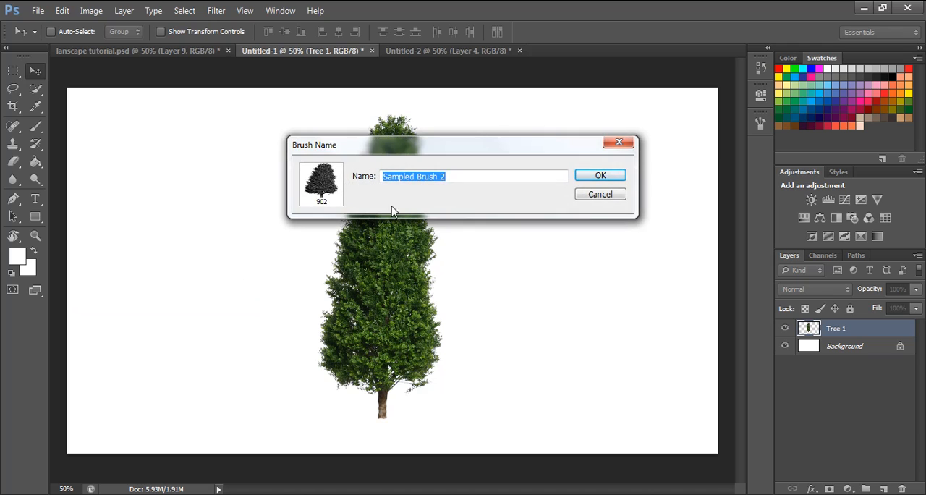
{"action": "left_click", "coordinate": [595, 178]}
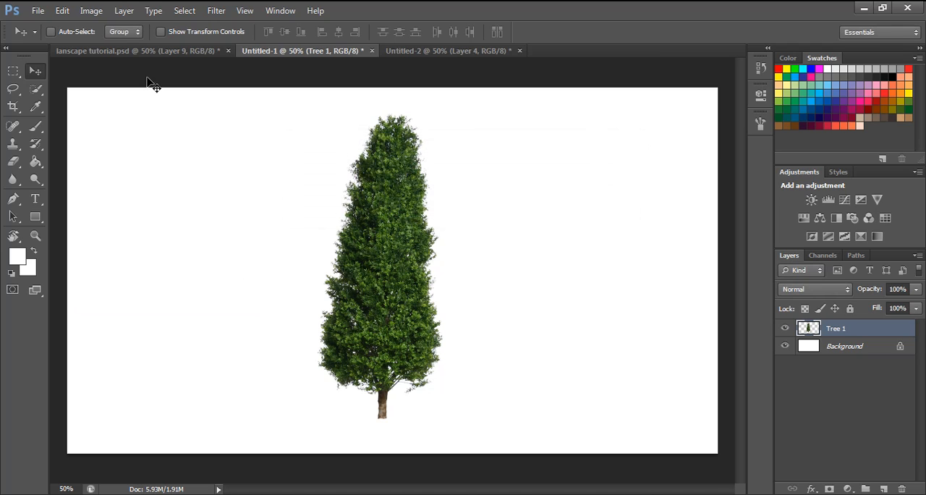
- Return to the Untitled-2 landscape and choose the newly defined 902 px tree tip for the Brush tool
{"action": "left_click", "coordinate": [403, 54]}
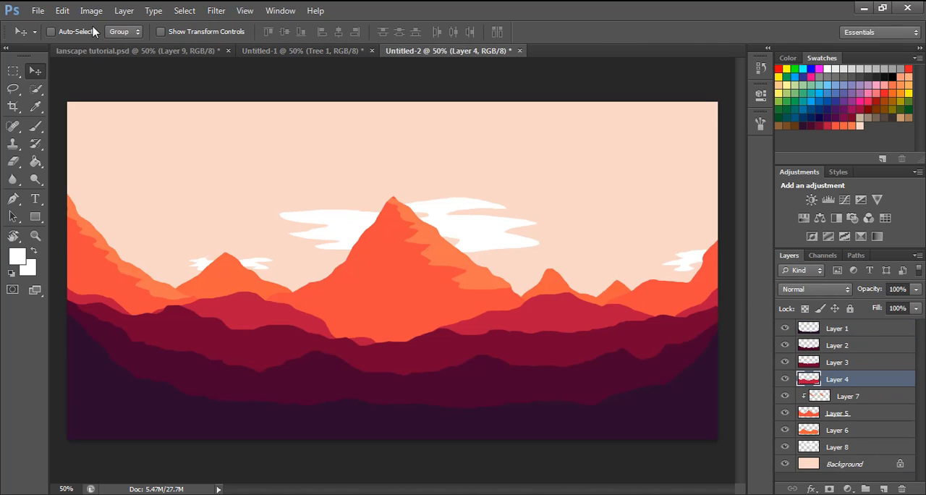
{"action": "left_click", "coordinate": [35, 127]}
{"action": "left_click", "coordinate": [69, 33]}
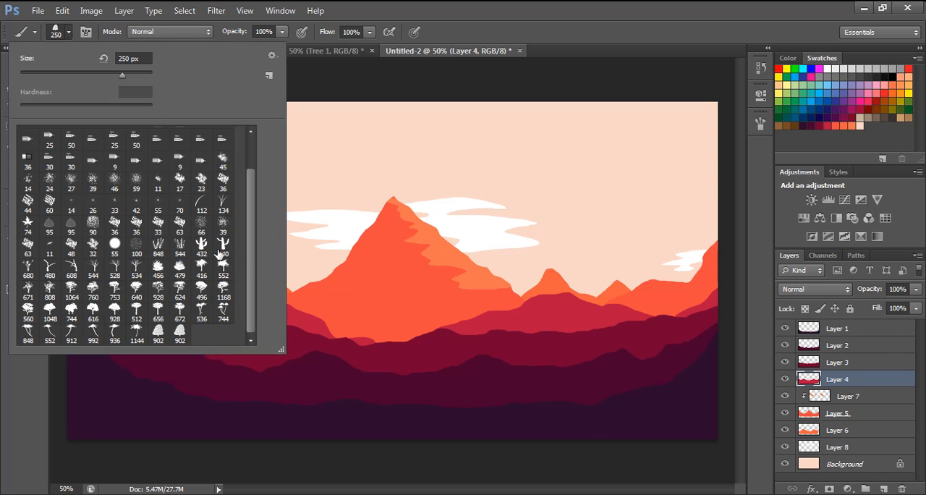
{"action": "left_click", "coordinate": [180, 331]}
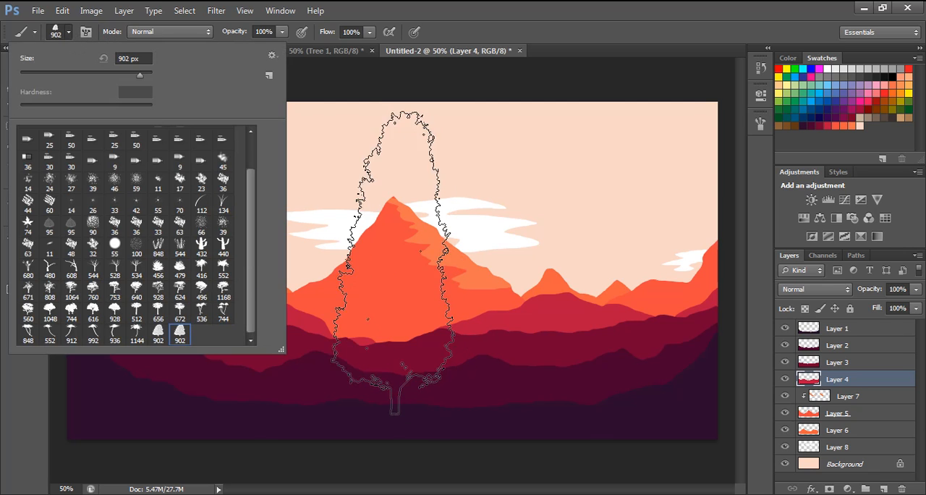
{"action": "left_click", "coordinate": [539, 4]}
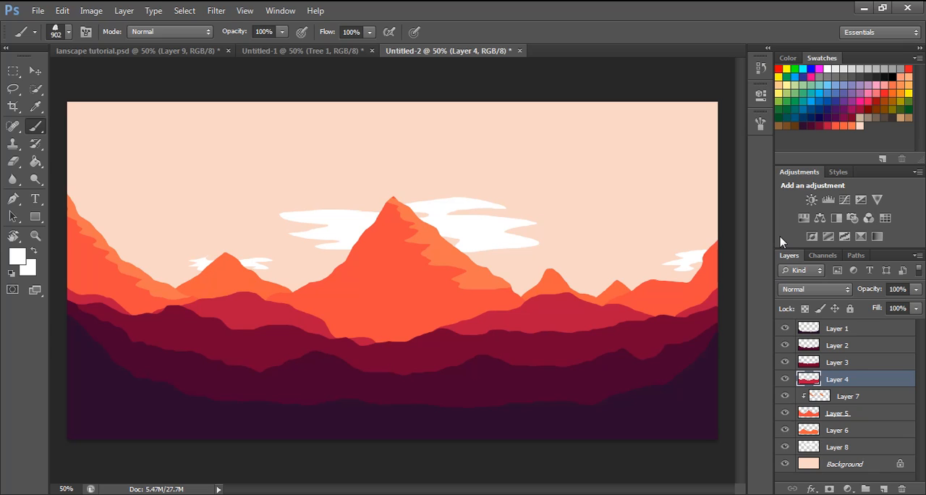
- Make Layer 1 active and set the foreground colour to the dark purple swatch, 2b0b2d
{"action": "left_click", "coordinate": [847, 329]}
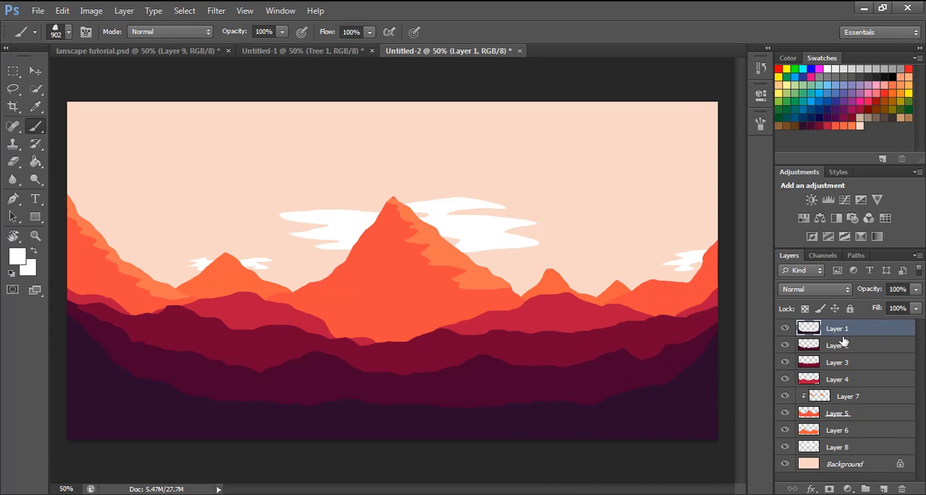
{"action": "left_click", "coordinate": [17, 256]}
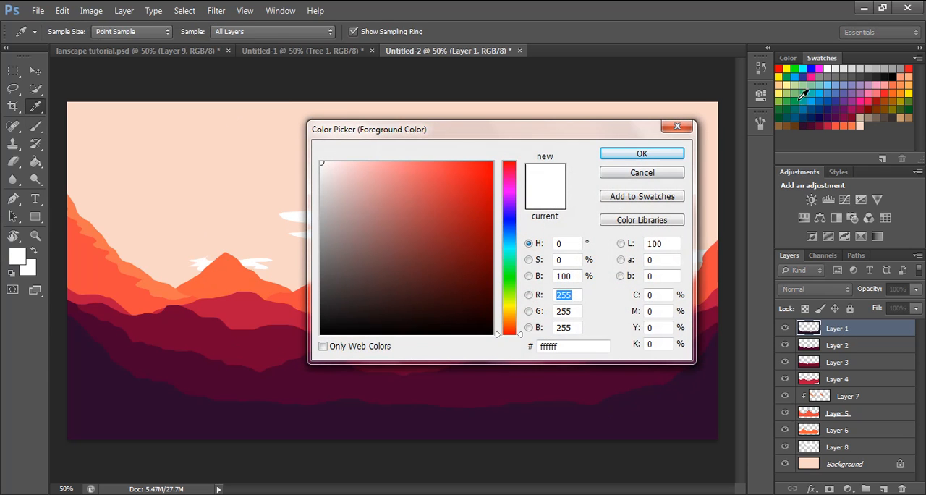
{"action": "left_click", "coordinate": [811, 118]}
{"action": "left_click", "coordinate": [621, 155]}
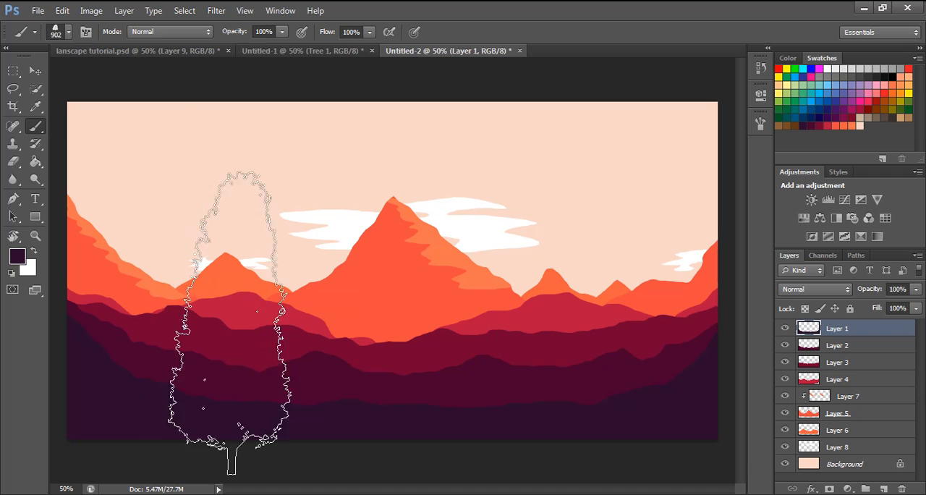
- Set the tree brush's spacing to 190% and enable Shape Dynamics with a raised Size Jitter
{"action": "left_click", "coordinate": [85, 32]}
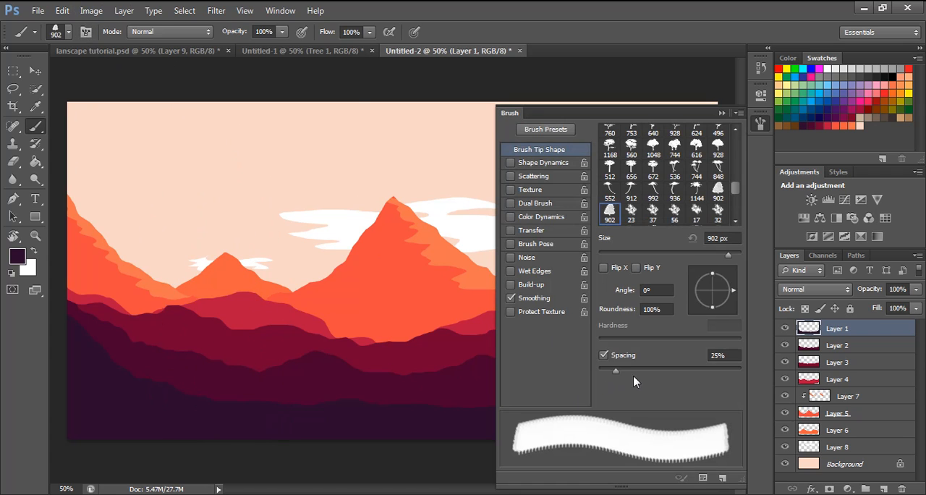
{"action": "mouse_move", "coordinate": [616, 370]}
{"action": "left_mouse_down"}
{"action": "mouse_move", "coordinate": [665, 372]}
{"action": "mouse_move", "coordinate": [699, 359]}
{"action": "left_mouse_up"}
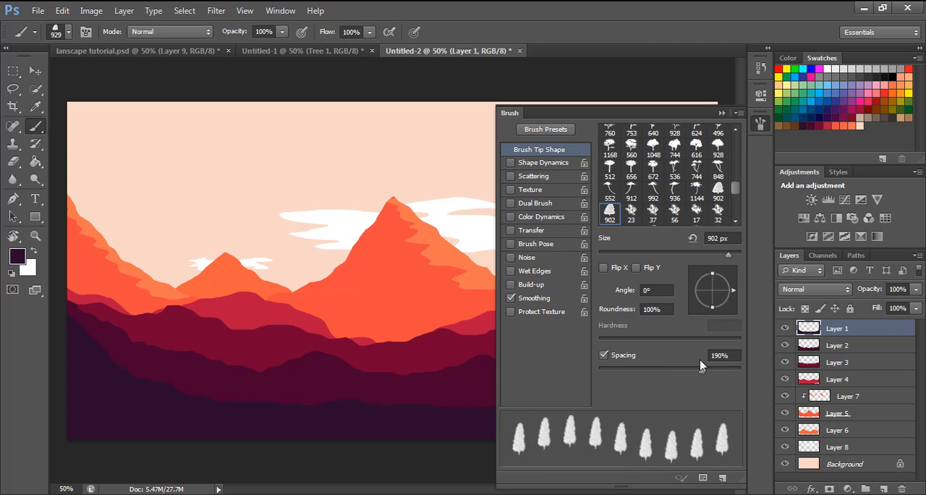
{"action": "left_click", "coordinate": [553, 165]}
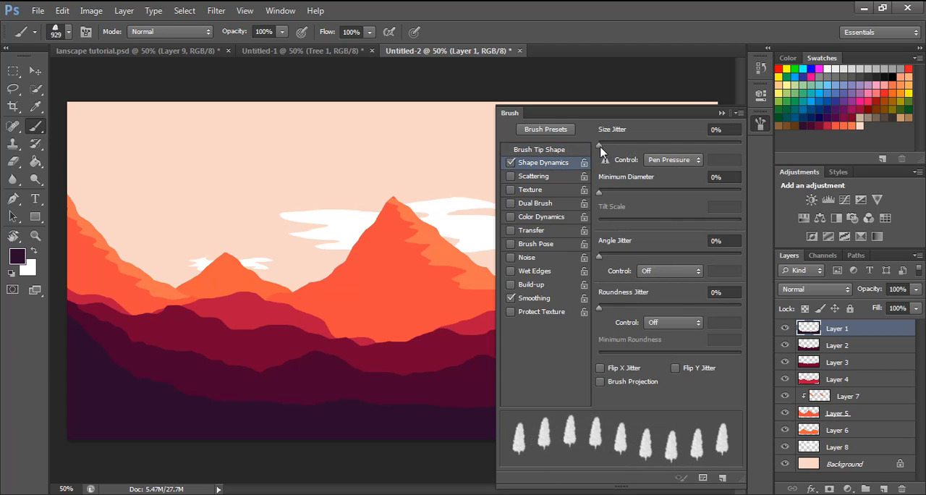
{"action": "left_click_drag", "start_coordinate": [601, 145], "coordinate": [690, 145]}
{"action": "left_click", "coordinate": [722, 113]}
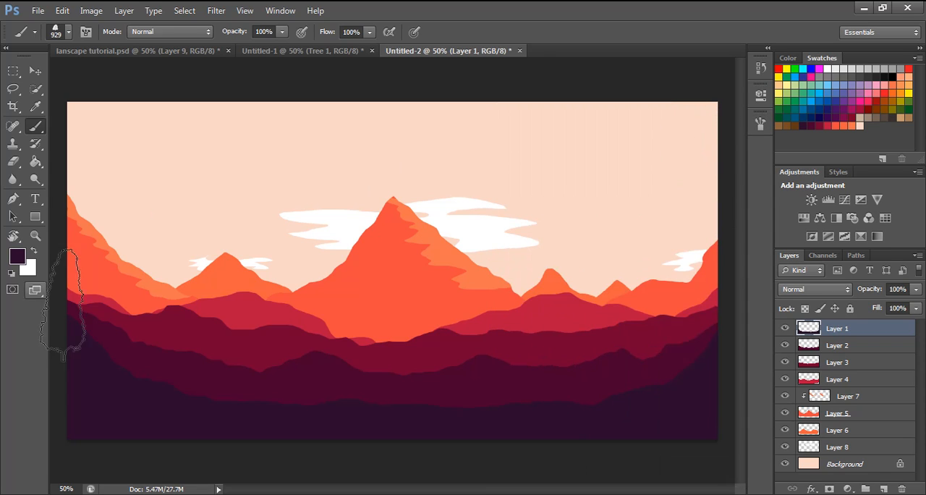
- Enlarge the tree brush to 1500 px and stamp one tall dark tree at each side edge of the canvas on Layer 1
{"action": "key", "text": "bracketright"}
{"action": "key", "text": "bracketright"}
{"action": "key", "text": "bracketright"}
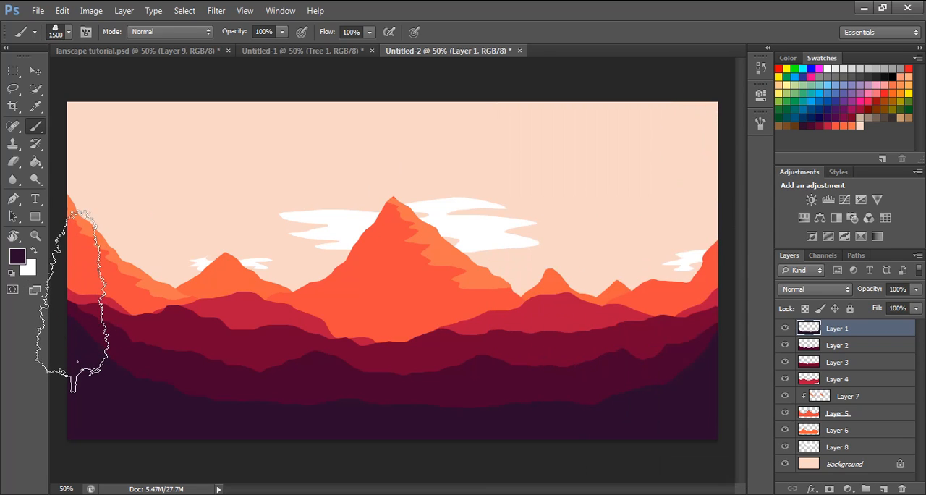
{"action": "left_click", "coordinate": [84, 300]}
{"action": "left_click", "coordinate": [715, 297]}
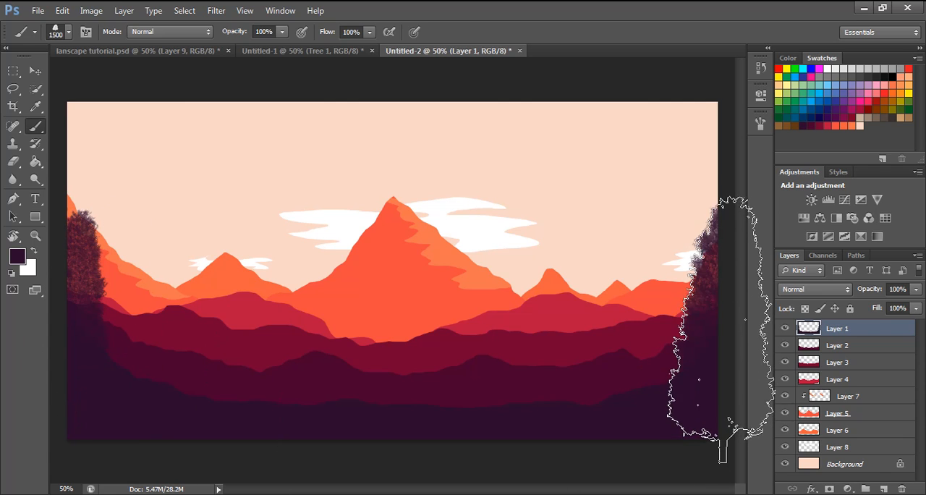
- Reduce the brush size and stamp a second, shorter tree on the inner side of each edge tree on Layer 1
{"action": "key", "text": "bracketleft"}
{"action": "key", "text": "bracketleft"}
{"action": "key", "text": "bracketleft"}
{"action": "key", "text": "bracketleft"}
{"action": "key", "text": "bracketleft"}
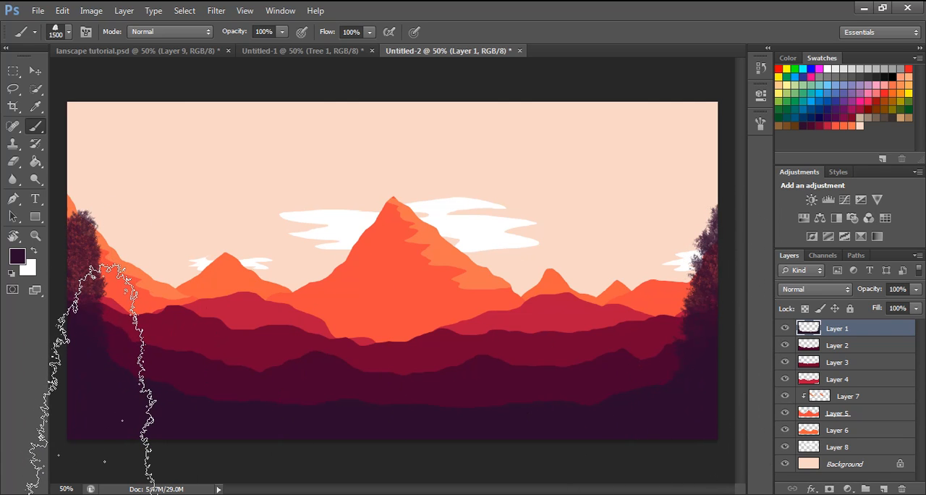
{"action": "key", "text": "bracketleft"}
{"action": "key", "text": "bracketleft"}
{"action": "key", "text": "bracketleft"}
{"action": "key", "text": "bracketleft"}
{"action": "left_click", "coordinate": [109, 377]}
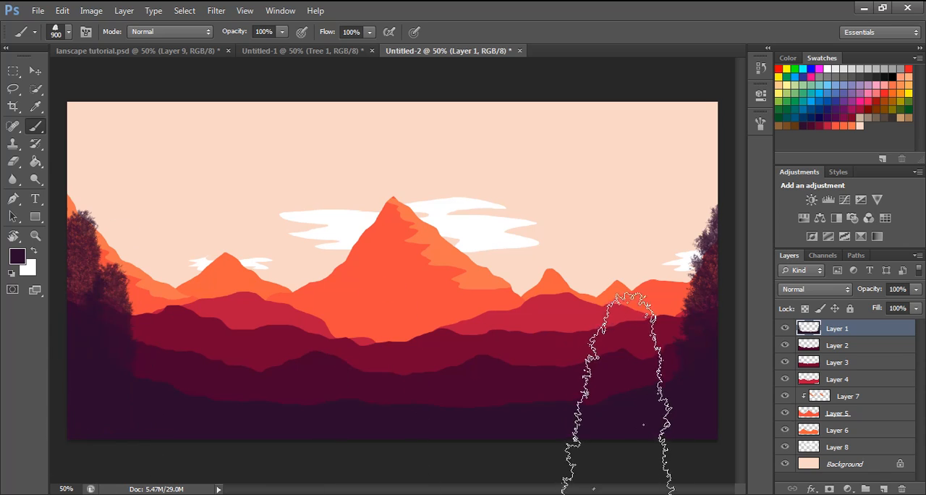
{"action": "left_click", "coordinate": [664, 392]}
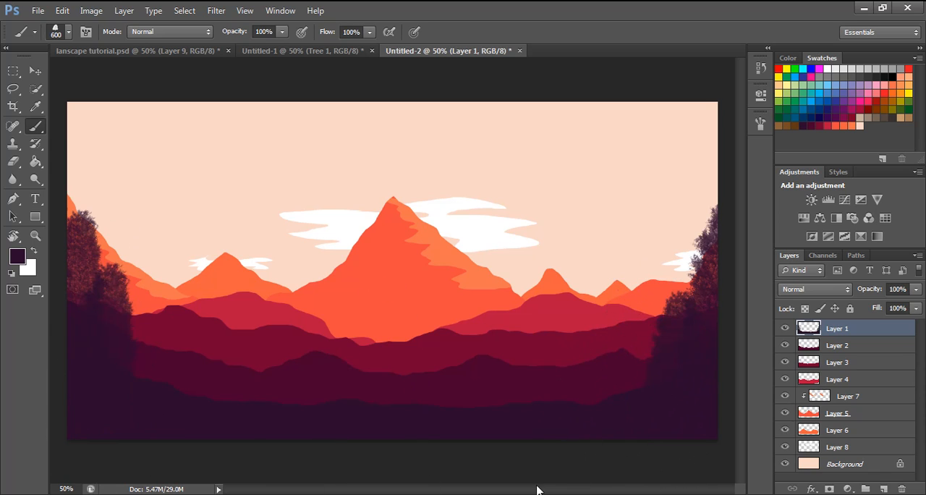
- Shrink the tree brush to 250 px and paint a row of dark trees along the whole foreground ridge on Layer 1
{"action": "key", "text": "bracketleft"}
{"action": "key", "text": "bracketleft"}
{"action": "key", "text": "bracketleft"}
{"action": "key", "text": "bracketleft"}
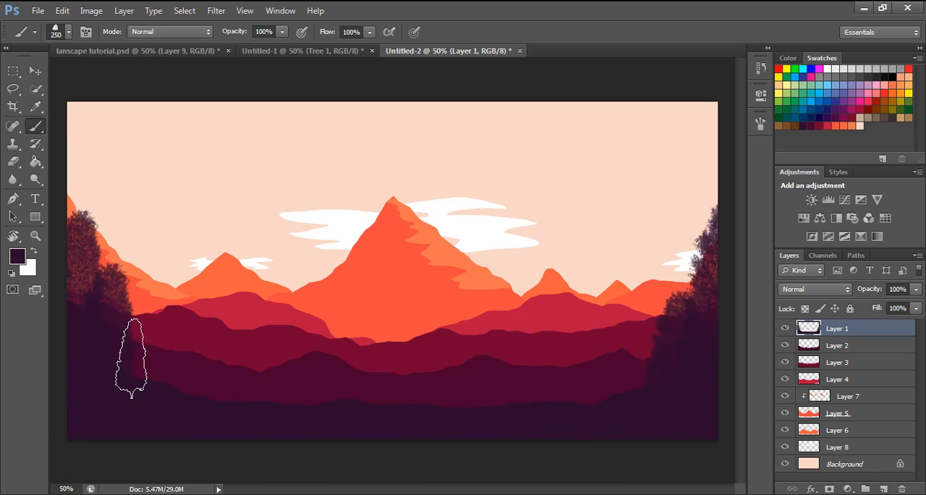
{"action": "mouse_move", "coordinate": [134, 361]}
{"action": "left_mouse_down"}
{"action": "mouse_move", "coordinate": [276, 388]}
{"action": "mouse_move", "coordinate": [156, 378]}
{"action": "mouse_move", "coordinate": [144, 374]}
{"action": "mouse_move", "coordinate": [309, 397]}
{"action": "mouse_move", "coordinate": [212, 396]}
{"action": "mouse_move", "coordinate": [491, 399]}
{"action": "mouse_move", "coordinate": [365, 404]}
{"action": "mouse_move", "coordinate": [606, 400]}
{"action": "mouse_move", "coordinate": [640, 383]}
{"action": "mouse_move", "coordinate": [555, 400]}
{"action": "mouse_move", "coordinate": [652, 367]}
{"action": "mouse_move", "coordinate": [511, 399]}
{"action": "left_mouse_up"}
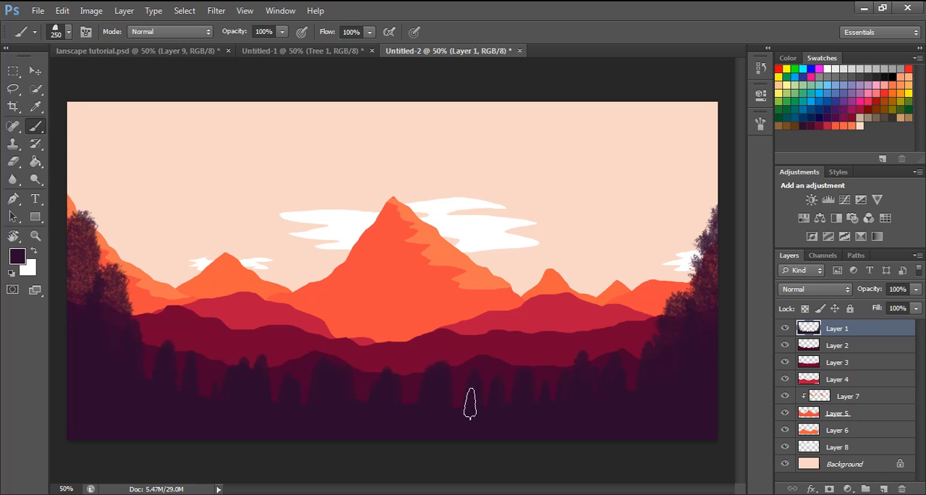
{"action": "mouse_move", "coordinate": [127, 376]}
{"action": "left_mouse_down"}
{"action": "mouse_move", "coordinate": [235, 392]}
{"action": "mouse_move", "coordinate": [172, 367]}
{"action": "mouse_move", "coordinate": [325, 419]}
{"action": "mouse_move", "coordinate": [429, 405]}
{"action": "mouse_move", "coordinate": [309, 392]}
{"action": "mouse_move", "coordinate": [559, 391]}
{"action": "mouse_move", "coordinate": [640, 371]}
{"action": "left_mouse_up"}
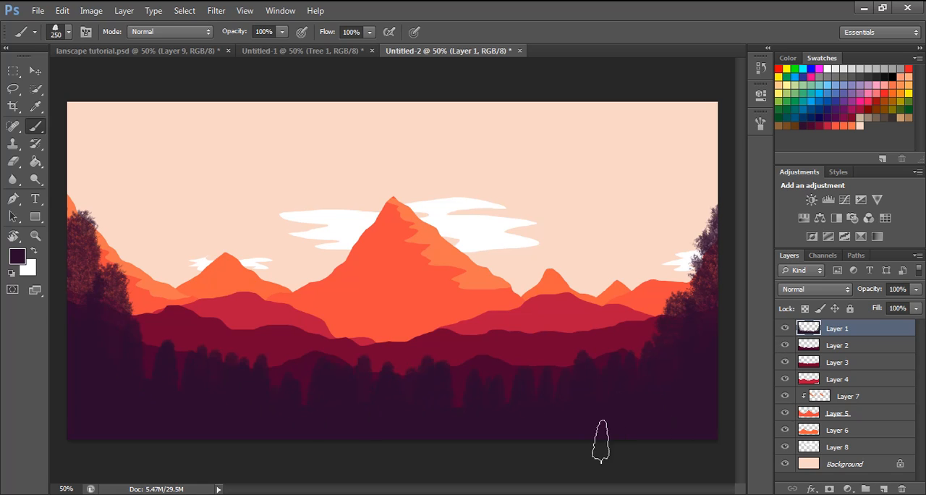
- On Layer 2, set the foreground colour to 4a002e and paint a row of trees across that ridge
{"action": "left_click", "coordinate": [837, 351]}
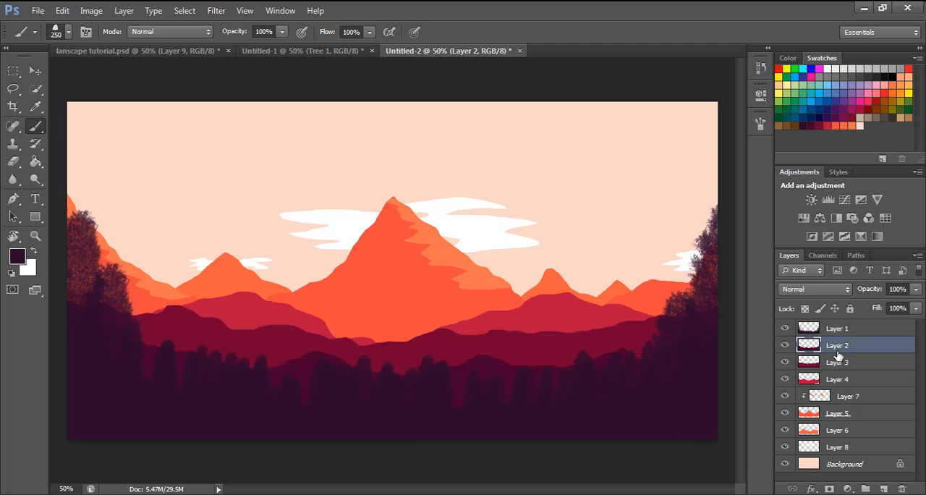
{"action": "left_click", "coordinate": [17, 258]}
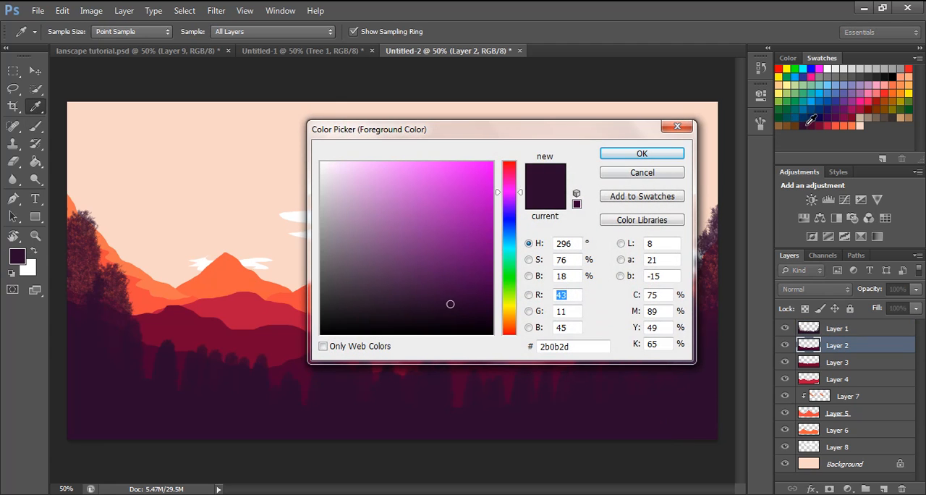
{"action": "left_click", "coordinate": [817, 122]}
{"action": "left_click", "coordinate": [642, 153]}
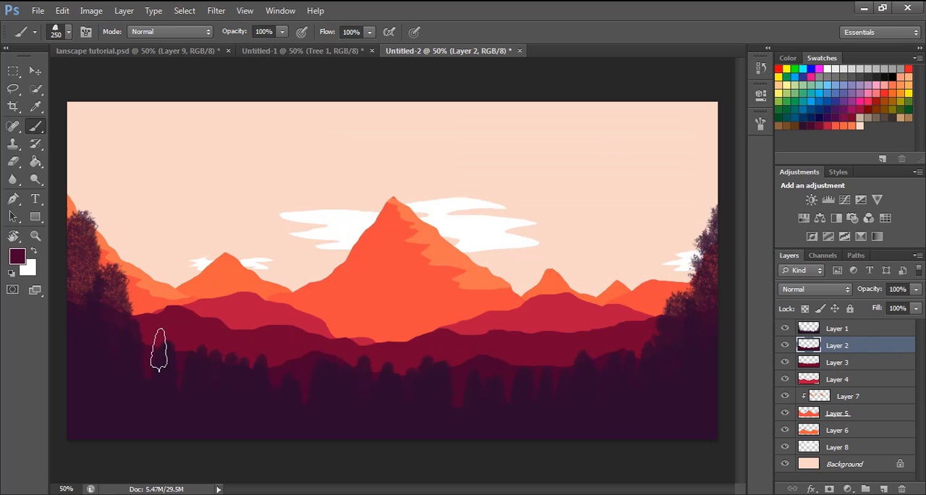
{"action": "mouse_move", "coordinate": [155, 347]}
{"action": "left_mouse_down"}
{"action": "mouse_move", "coordinate": [249, 369]}
{"action": "mouse_move", "coordinate": [179, 357]}
{"action": "mouse_move", "coordinate": [522, 371]}
{"action": "mouse_move", "coordinate": [448, 363]}
{"action": "mouse_move", "coordinate": [631, 354]}
{"action": "left_mouse_up"}
- Shrink the tree brush to 150 px and fill in Layer 2's ridge with smaller trees
{"action": "key", "text": "bracketleft"}
{"action": "key", "text": "bracketleft"}
{"action": "key", "text": "bracketleft"}
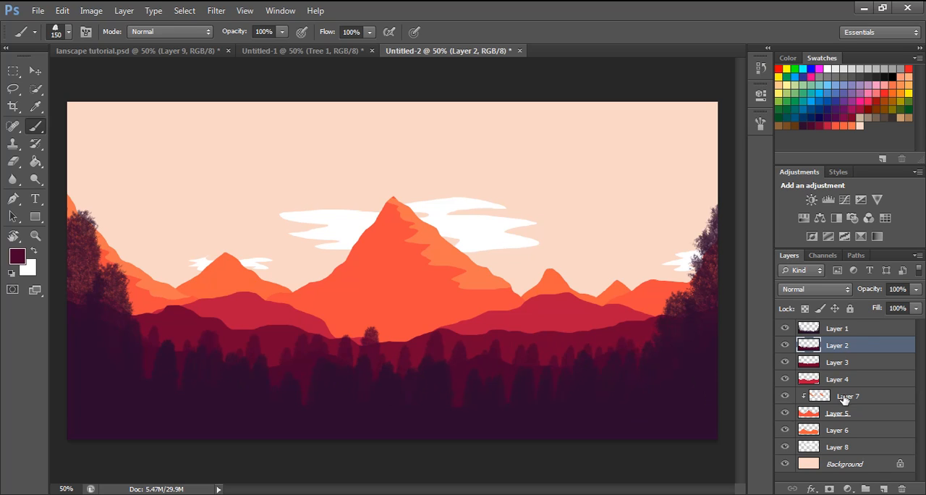
- On Layer 3, set the foreground colour to 720030 and paint a row of 90 px trees along that ridge
{"action": "left_click", "coordinate": [839, 361]}
{"action": "left_click", "coordinate": [17, 256]}
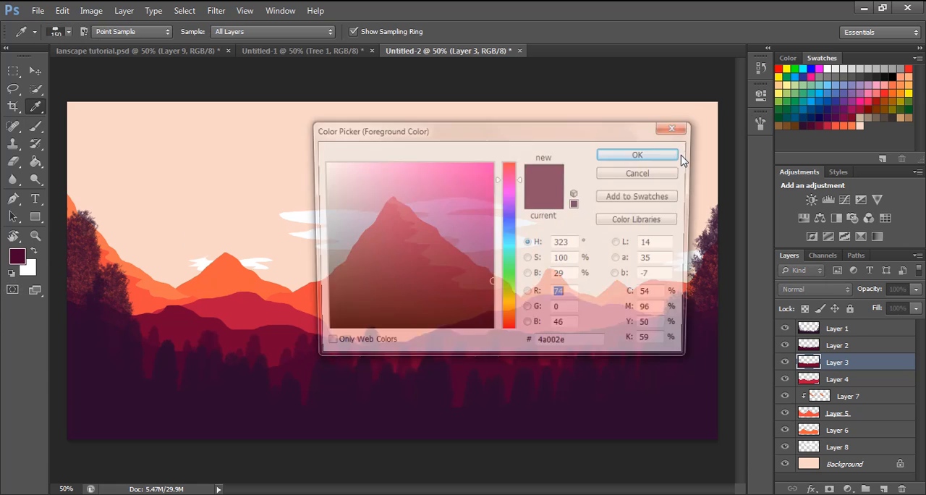
{"action": "left_click", "coordinate": [823, 124]}
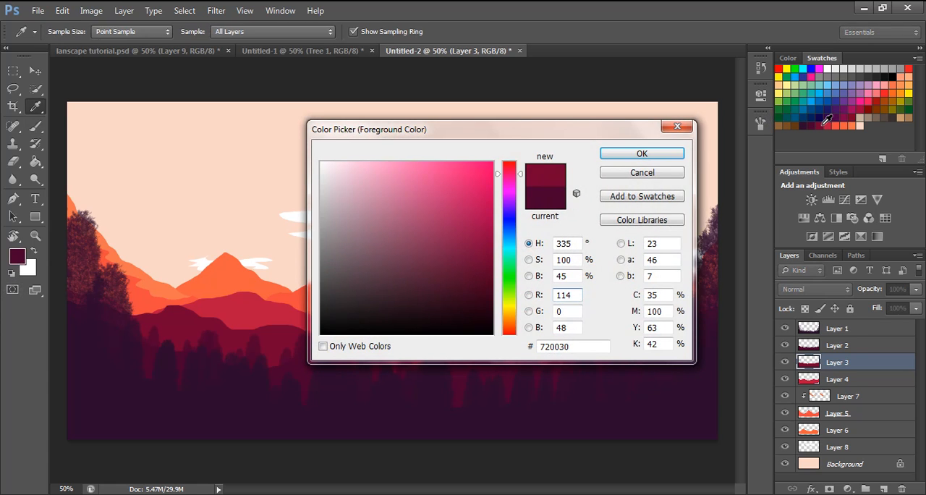
{"action": "left_click", "coordinate": [646, 154]}
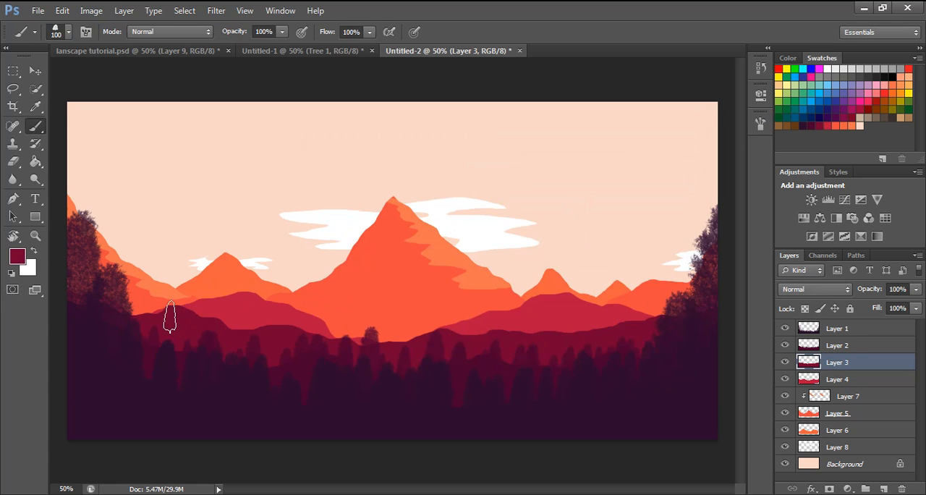
{"action": "key", "text": "["}
{"action": "mouse_move", "coordinate": [151, 317]}
{"action": "left_mouse_down"}
{"action": "mouse_move", "coordinate": [289, 323]}
{"action": "mouse_move", "coordinate": [301, 327]}
{"action": "mouse_move", "coordinate": [214, 326]}
{"action": "mouse_move", "coordinate": [382, 342]}
{"action": "mouse_move", "coordinate": [346, 342]}
{"action": "mouse_move", "coordinate": [618, 329]}
{"action": "mouse_move", "coordinate": [669, 322]}
{"action": "mouse_move", "coordinate": [573, 327]}
{"action": "mouse_move", "coordinate": [668, 311]}
{"action": "mouse_move", "coordinate": [511, 331]}
{"action": "left_mouse_up"}
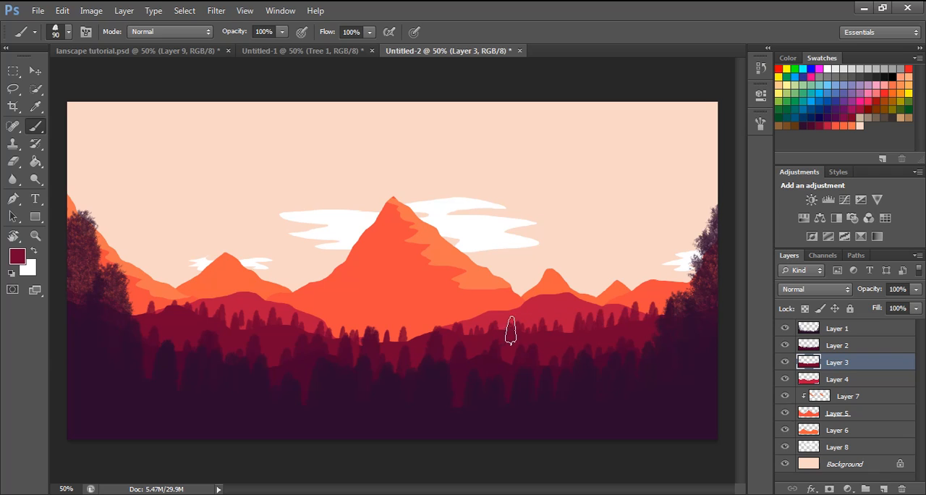
- On Layer 4, set the foreground colour to the ridge's crimson and paint small 70 px trees along both of its slopes
{"action": "left_click", "coordinate": [846, 382]}
{"action": "left_click", "coordinate": [19, 262]}
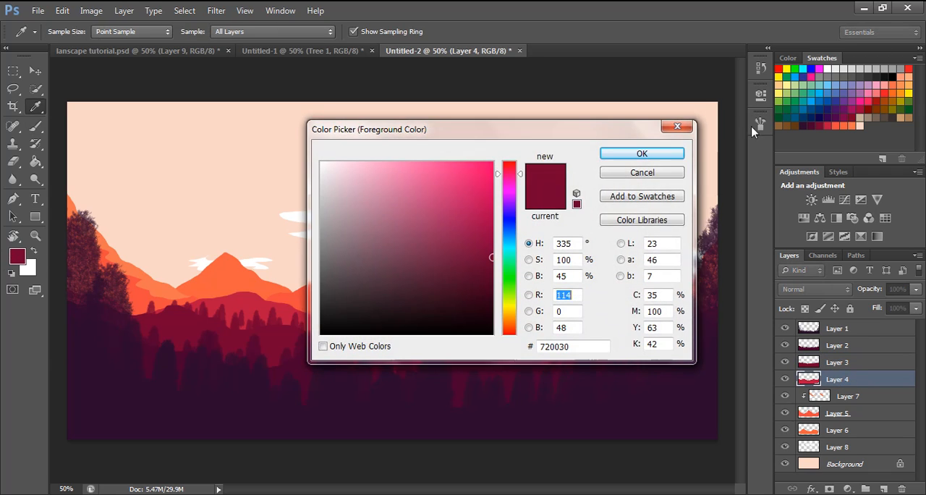
{"action": "left_click", "coordinate": [473, 209]}
{"action": "left_click", "coordinate": [646, 155]}
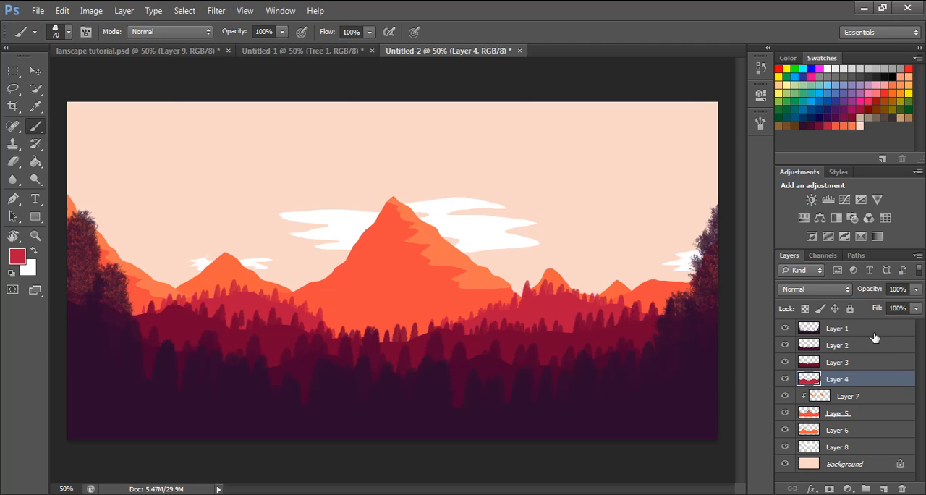
- On Layer 1, set the foreground colour to 2b0b2d and stamp larger 500 px trees across the foreground ridge
{"action": "left_click", "coordinate": [852, 332]}
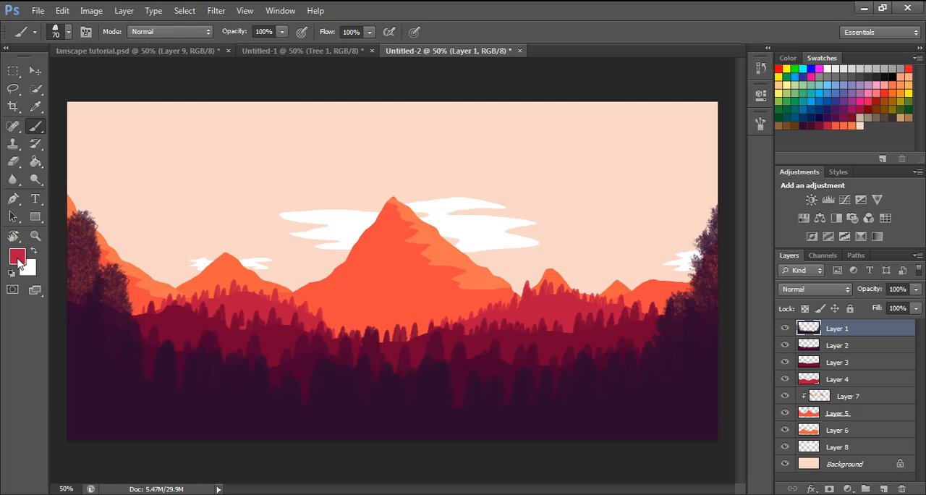
{"action": "left_click", "coordinate": [18, 257]}
{"action": "left_click", "coordinate": [811, 118]}
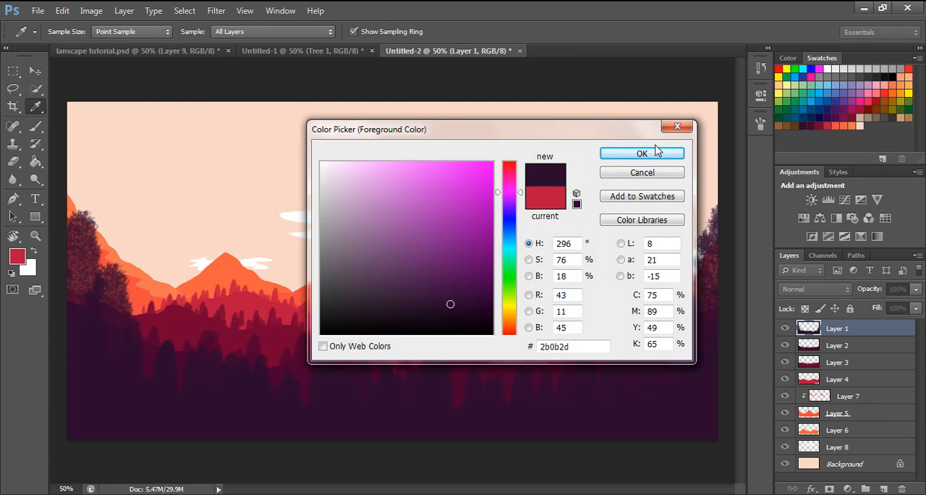
{"action": "left_click", "coordinate": [641, 154]}
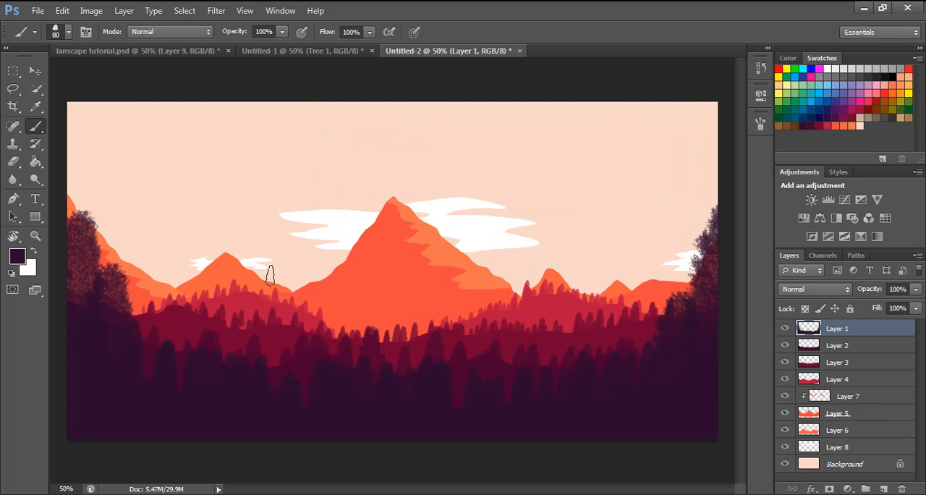
{"action": "key", "text": "bracketright"}
{"action": "key", "text": "bracketright"}
{"action": "key", "text": "bracketright"}
{"action": "key", "text": "bracketright"}
{"action": "key", "text": "bracketright"}
{"action": "key", "text": "bracketright"}
{"action": "key", "text": "bracketright"}
{"action": "key", "text": "bracketright"}
{"action": "key", "text": "bracketright"}
{"action": "key", "text": "bracketright"}
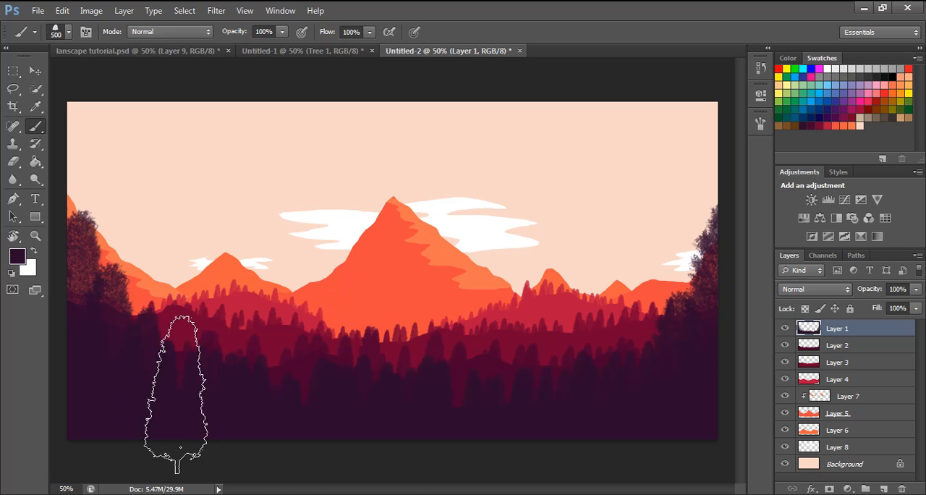
{"action": "left_click", "coordinate": [638, 380]}
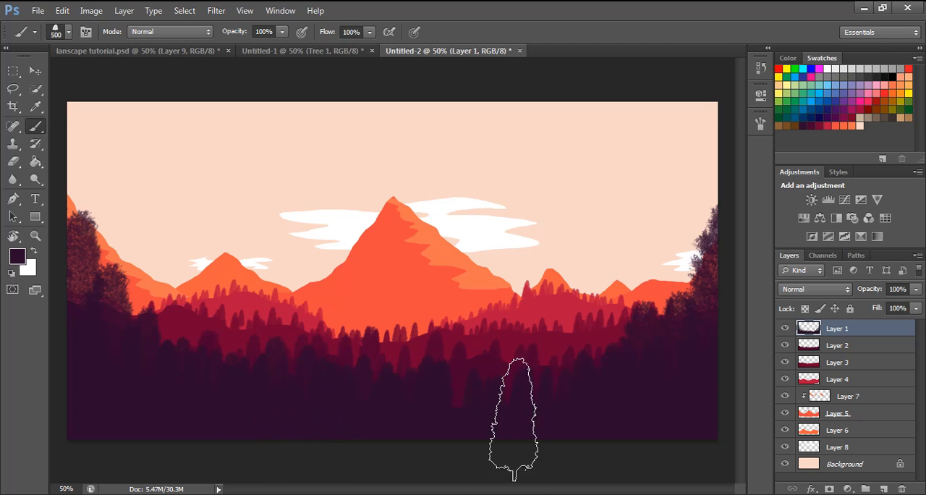
{"action": "left_click", "coordinate": [460, 417]}
{"action": "left_click", "coordinate": [567, 414]}
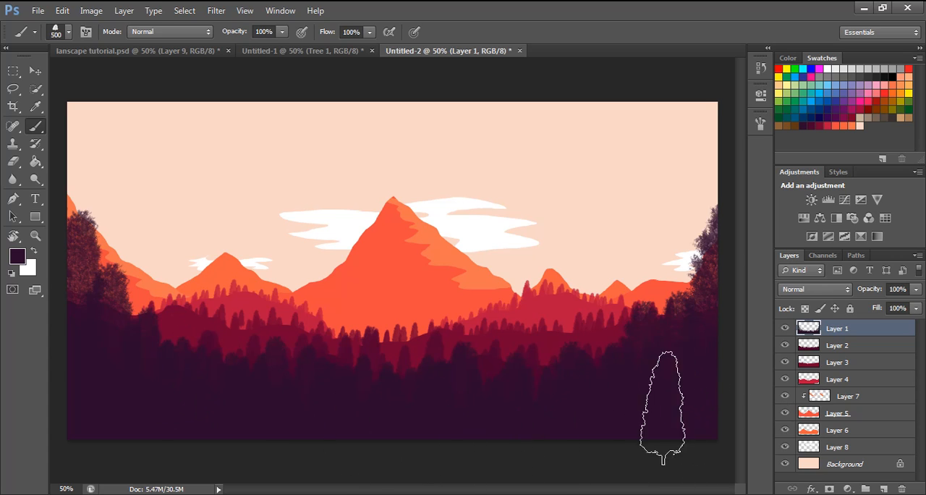
- Thicken the tree clusters at both side edges on Layer 1 with 500 px trees, and compare the result with lanscape tutorial.psd
{"action": "left_click", "coordinate": [683, 307]}
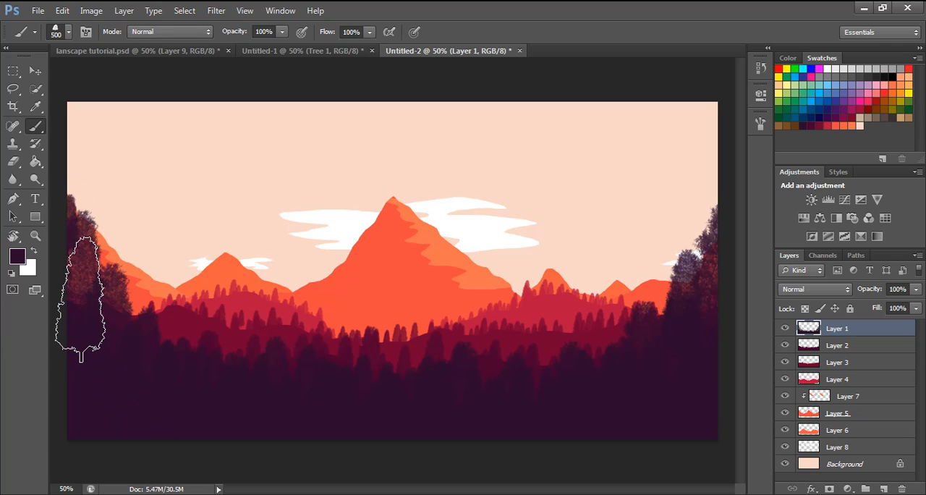
{"action": "left_click", "coordinate": [120, 348]}
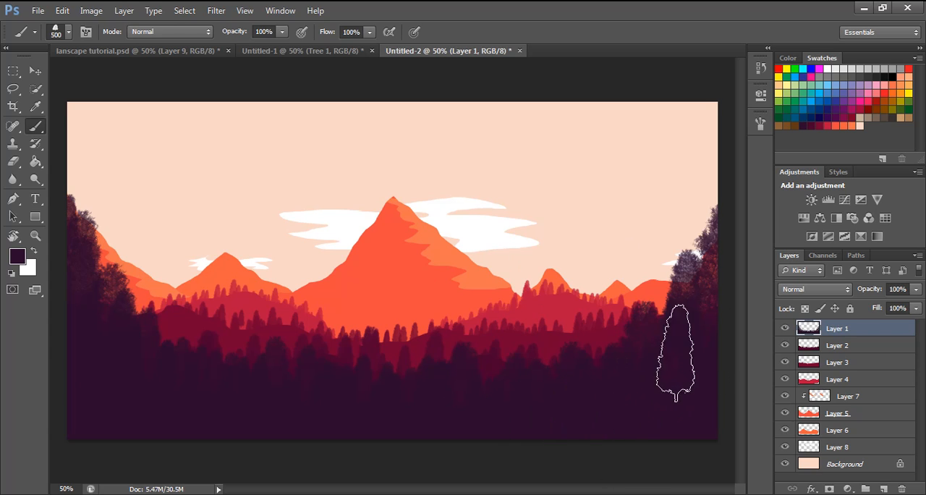
{"action": "left_click", "coordinate": [123, 50]}
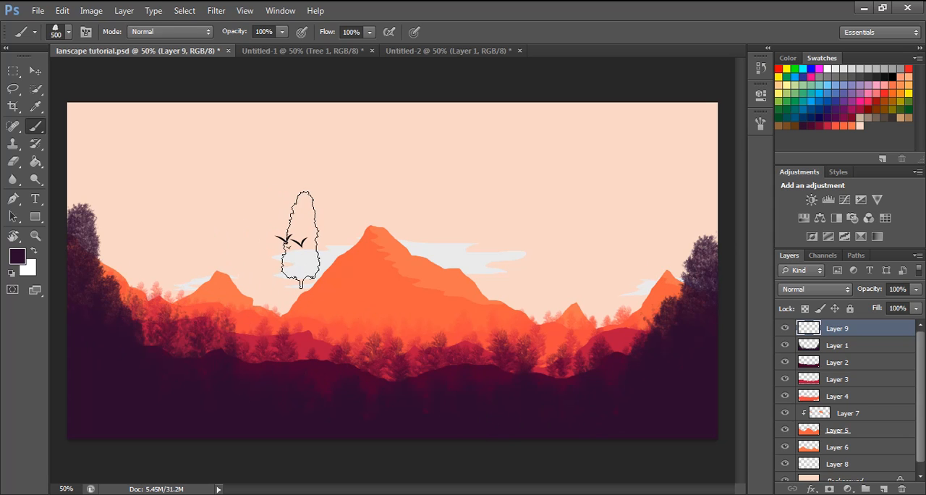
{"action": "left_click", "coordinate": [429, 53]}
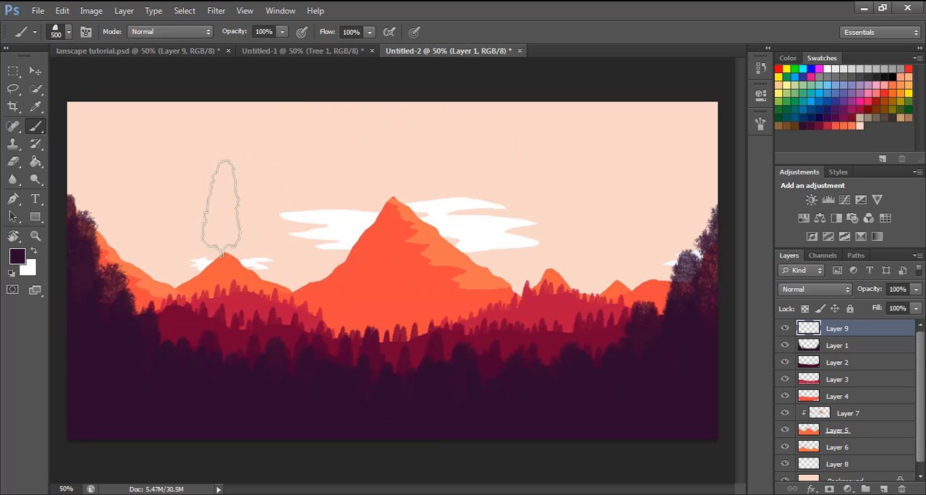